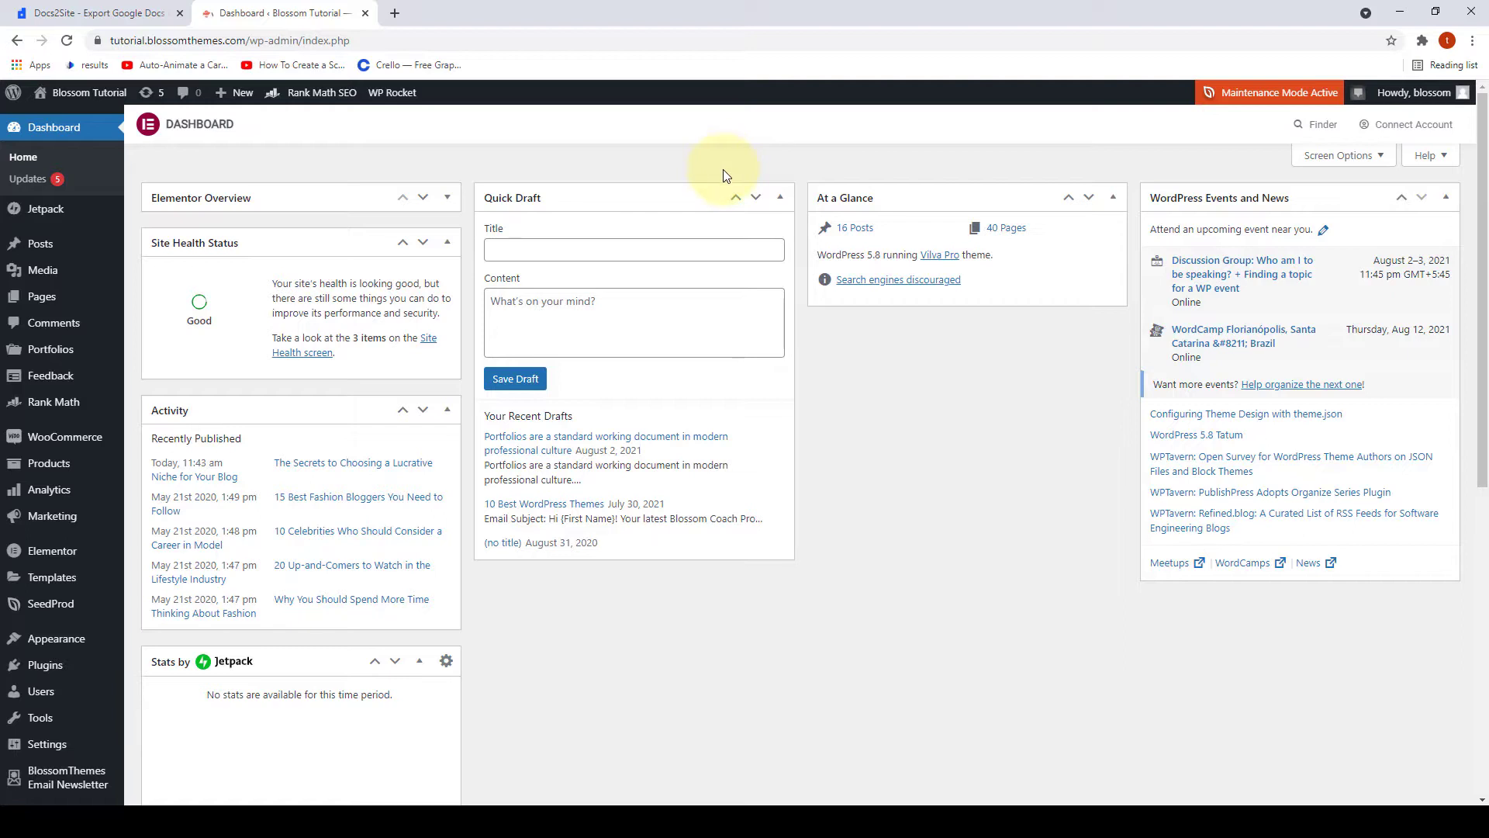
Step: Search the new WordPress plugins for docs2site, and install and activate the Docs2Site – Export Google Docs Into WP plugin
mouse_move(70, 665)
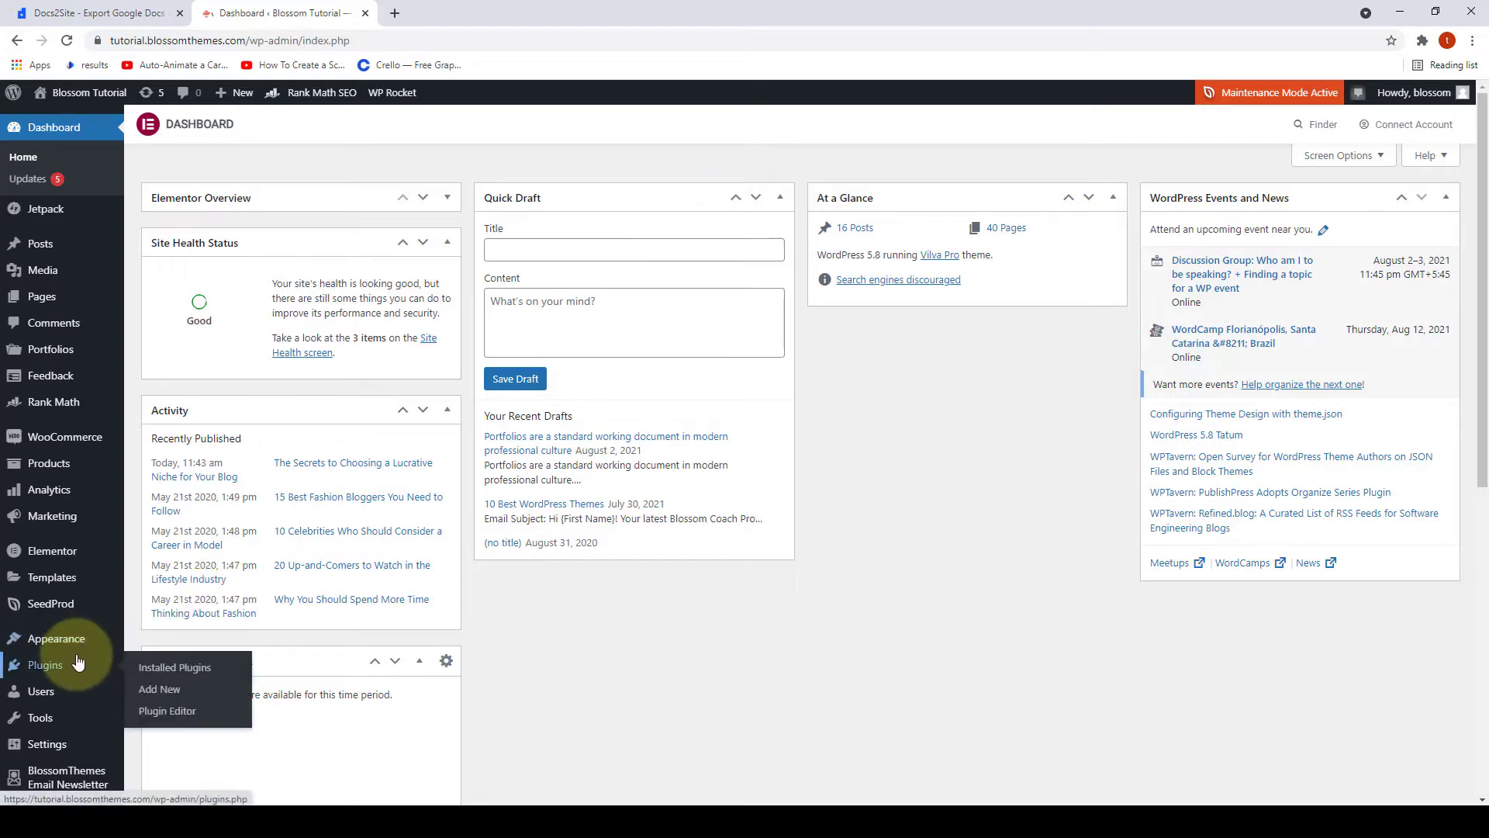
left_click(178, 693)
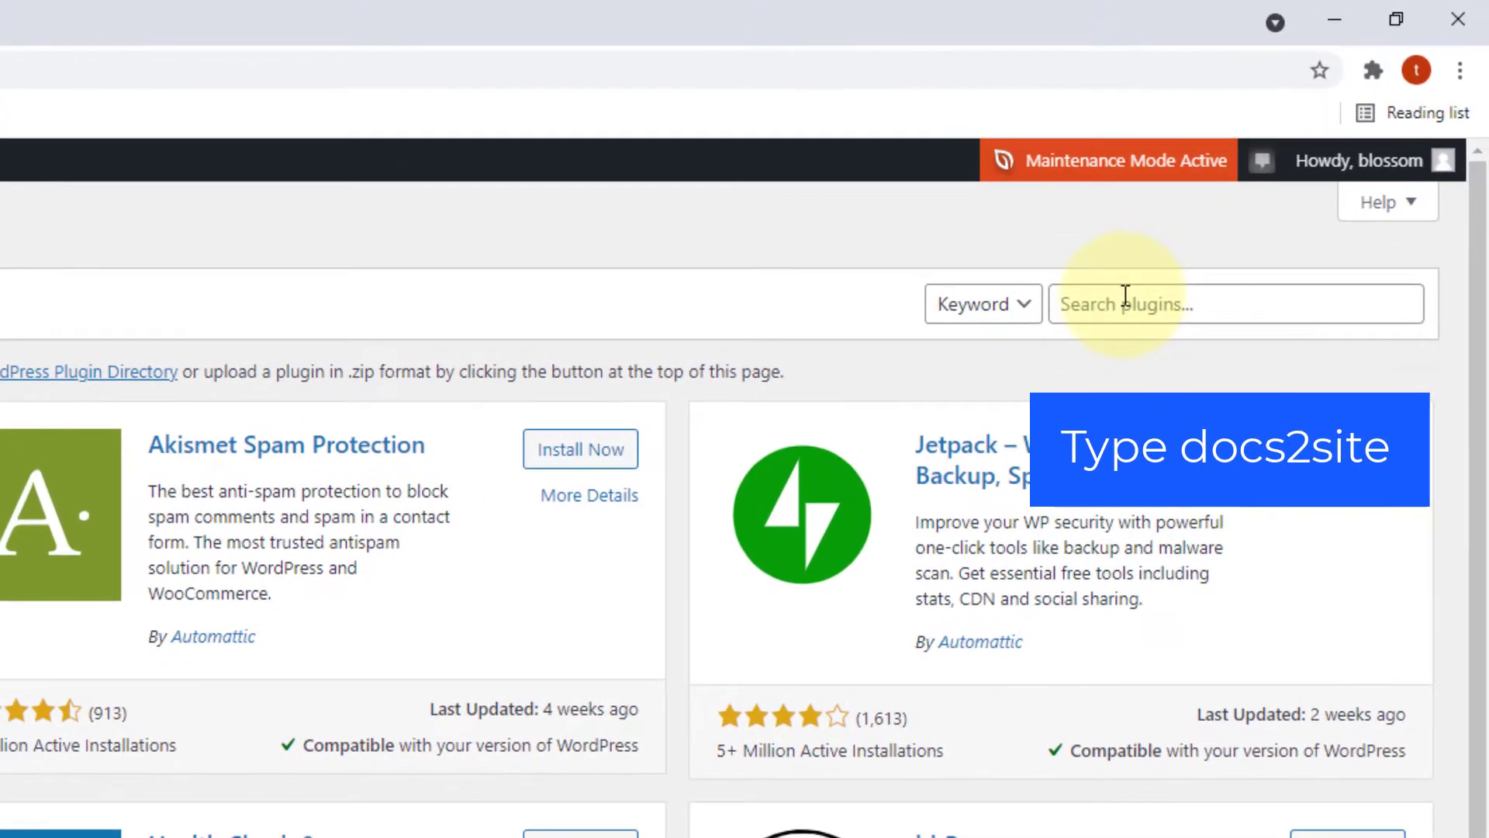
left_click(1158, 269)
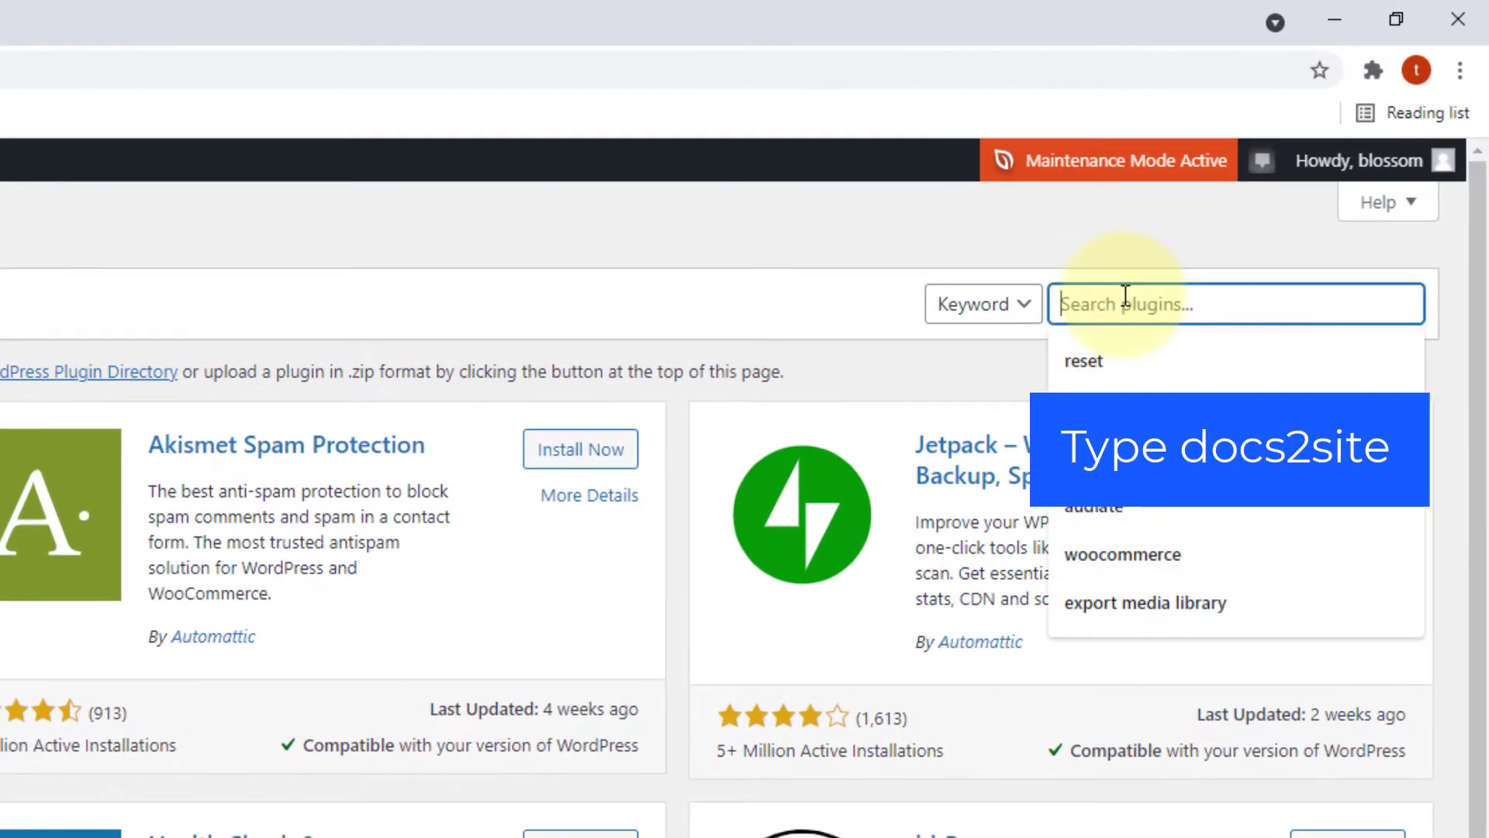
type("docs2si")
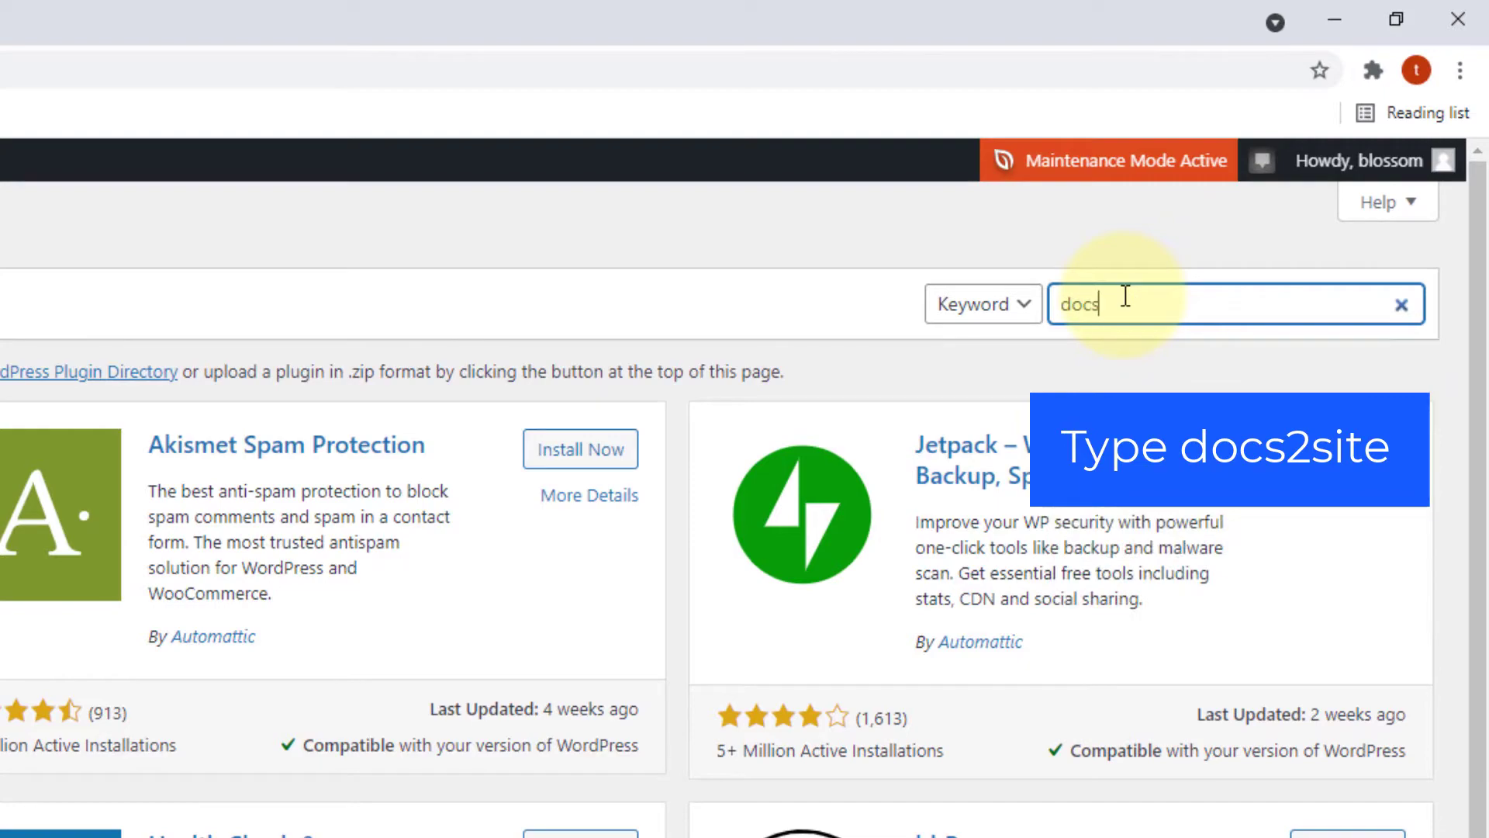
type("te")
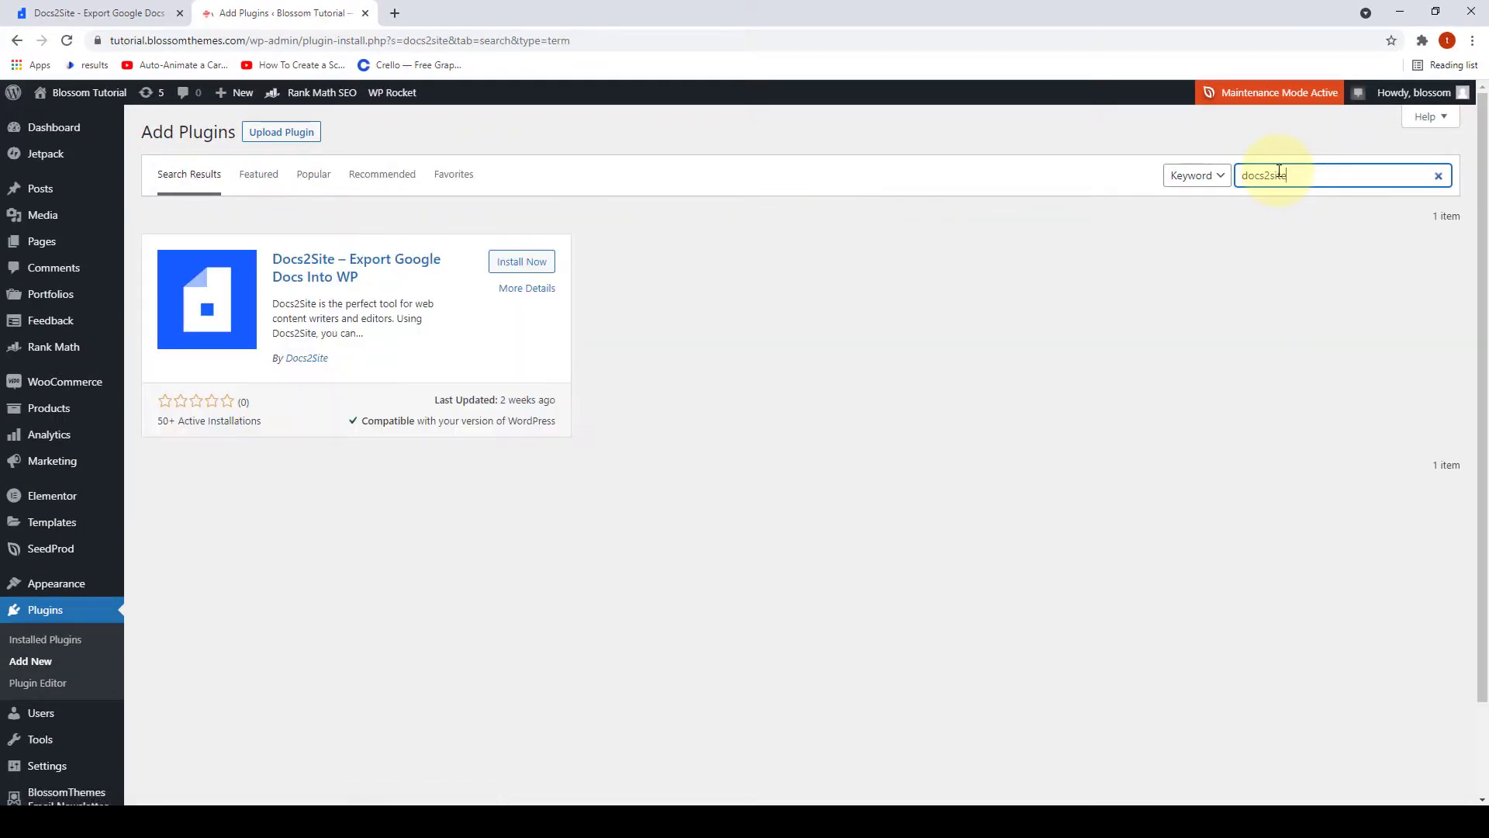
left_click(522, 262)
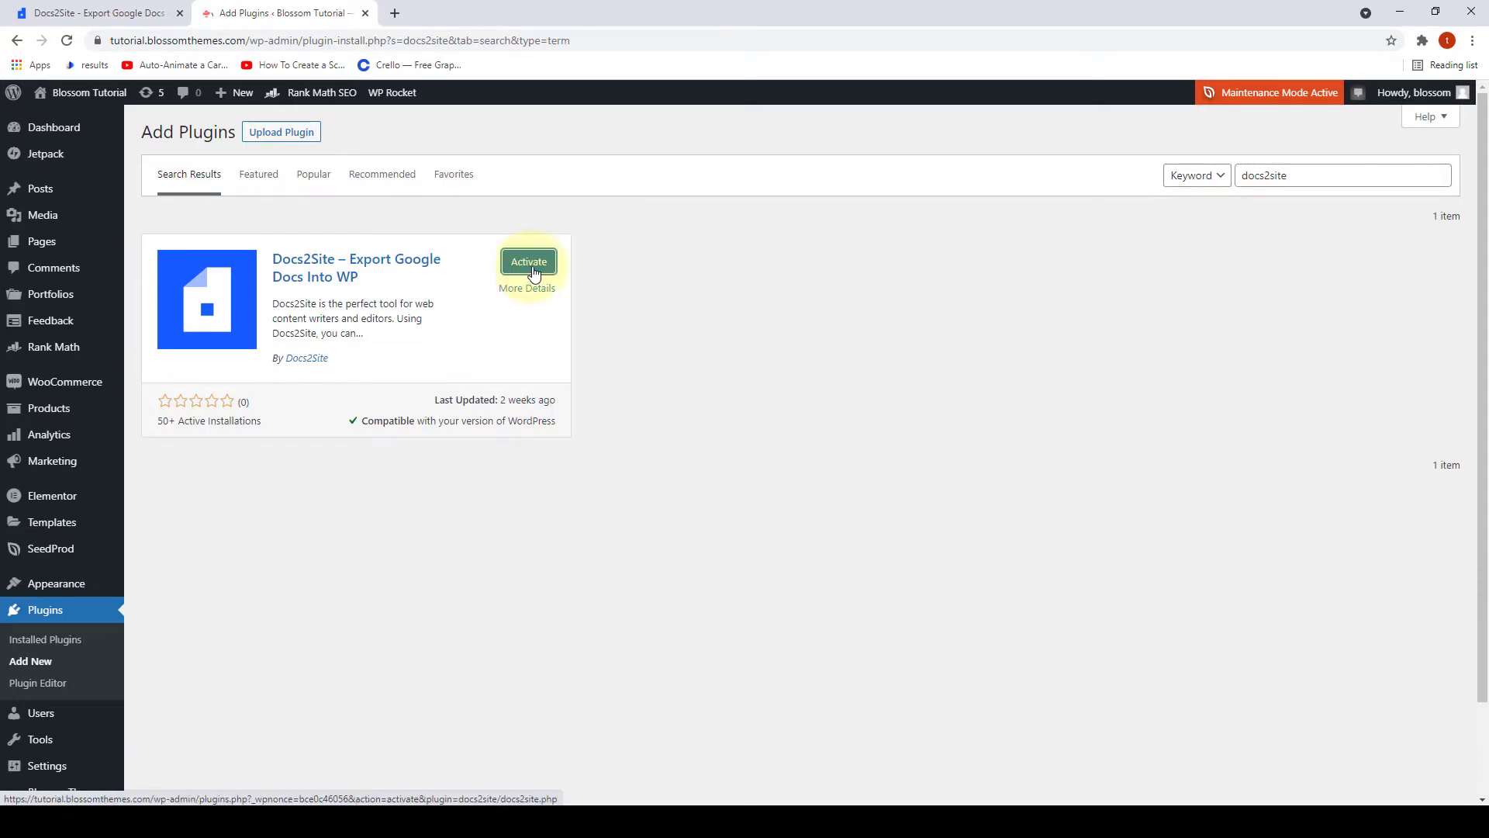
left_click(534, 273)
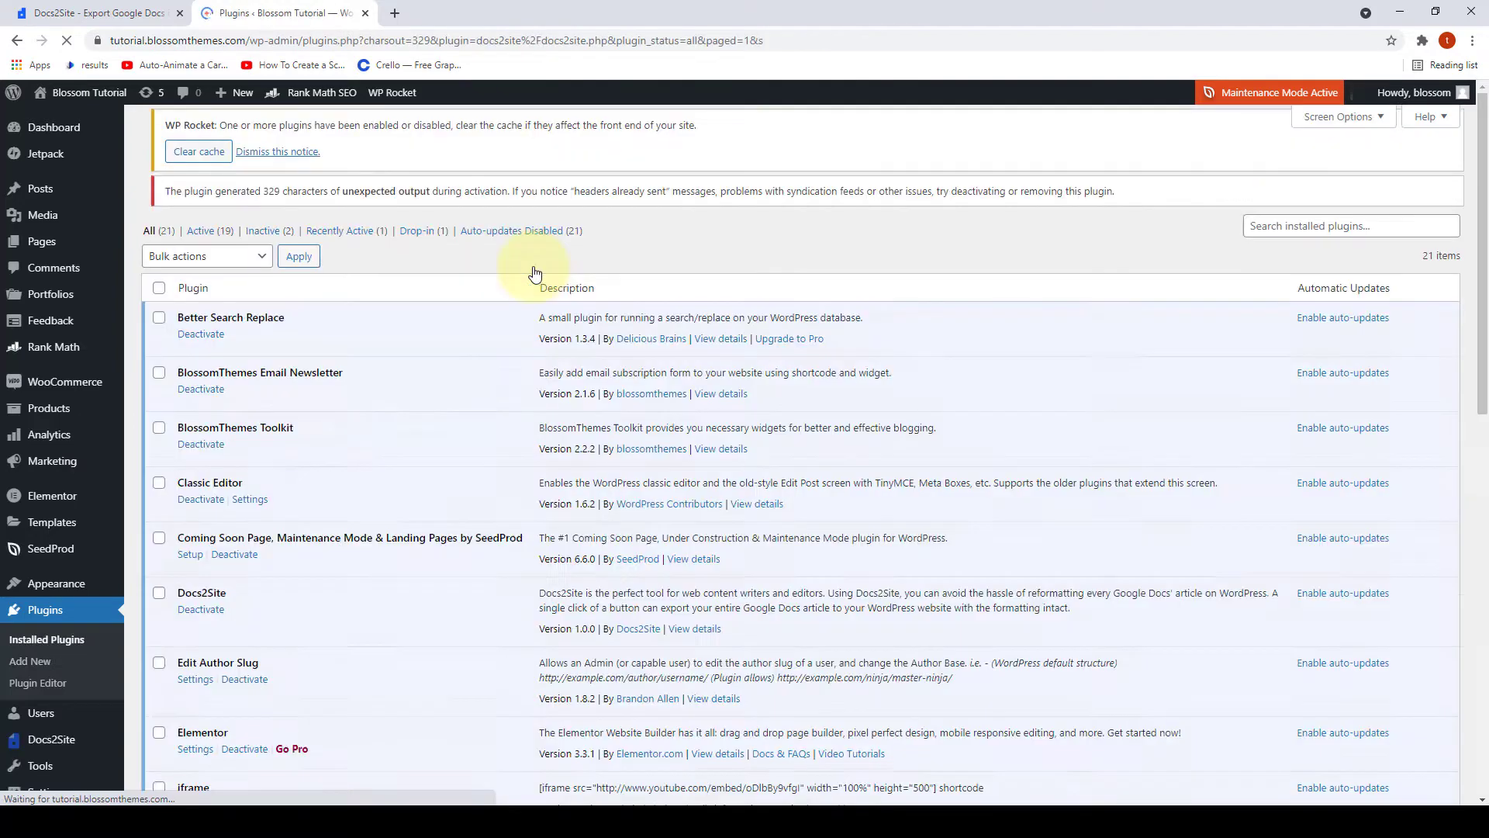
Step: Open the Docs2Site plugin's settings page in WordPress and copy its authentication token
scroll(378, 321, "down", 1)
scroll(385, 383, "down", 1)
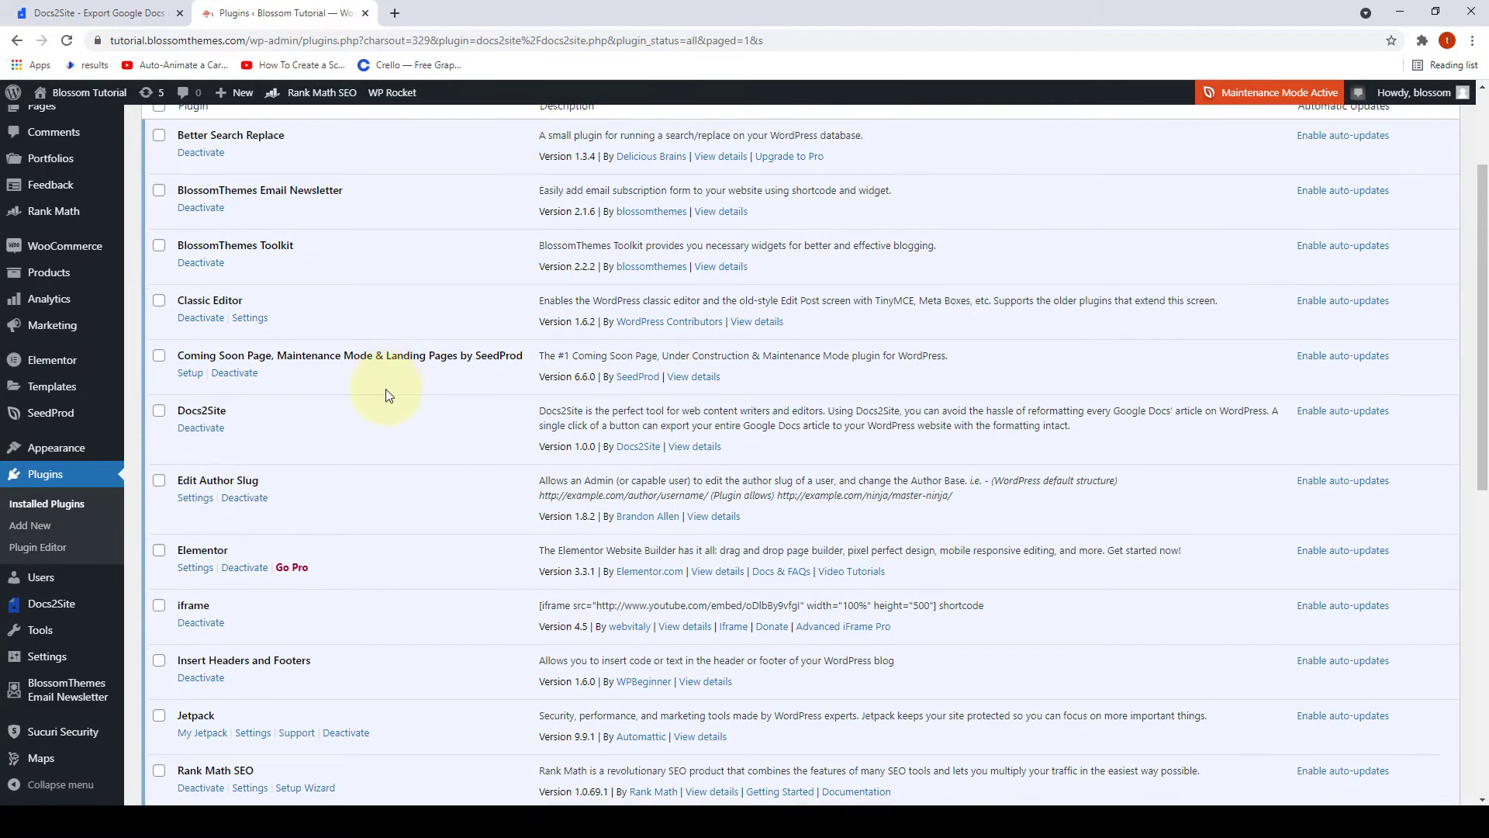
scroll(392, 384, "down", 1)
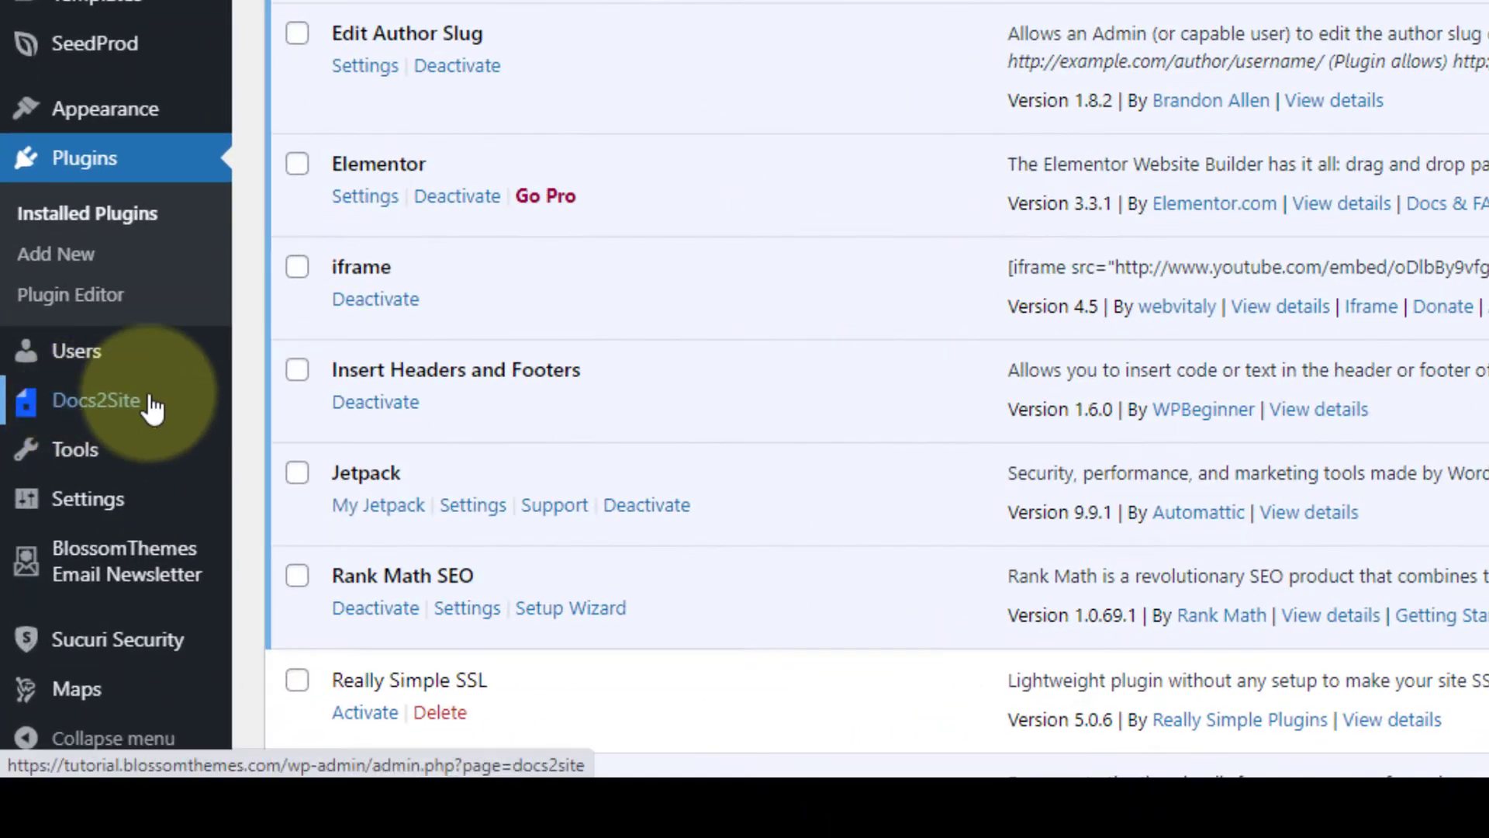
left_click(151, 405)
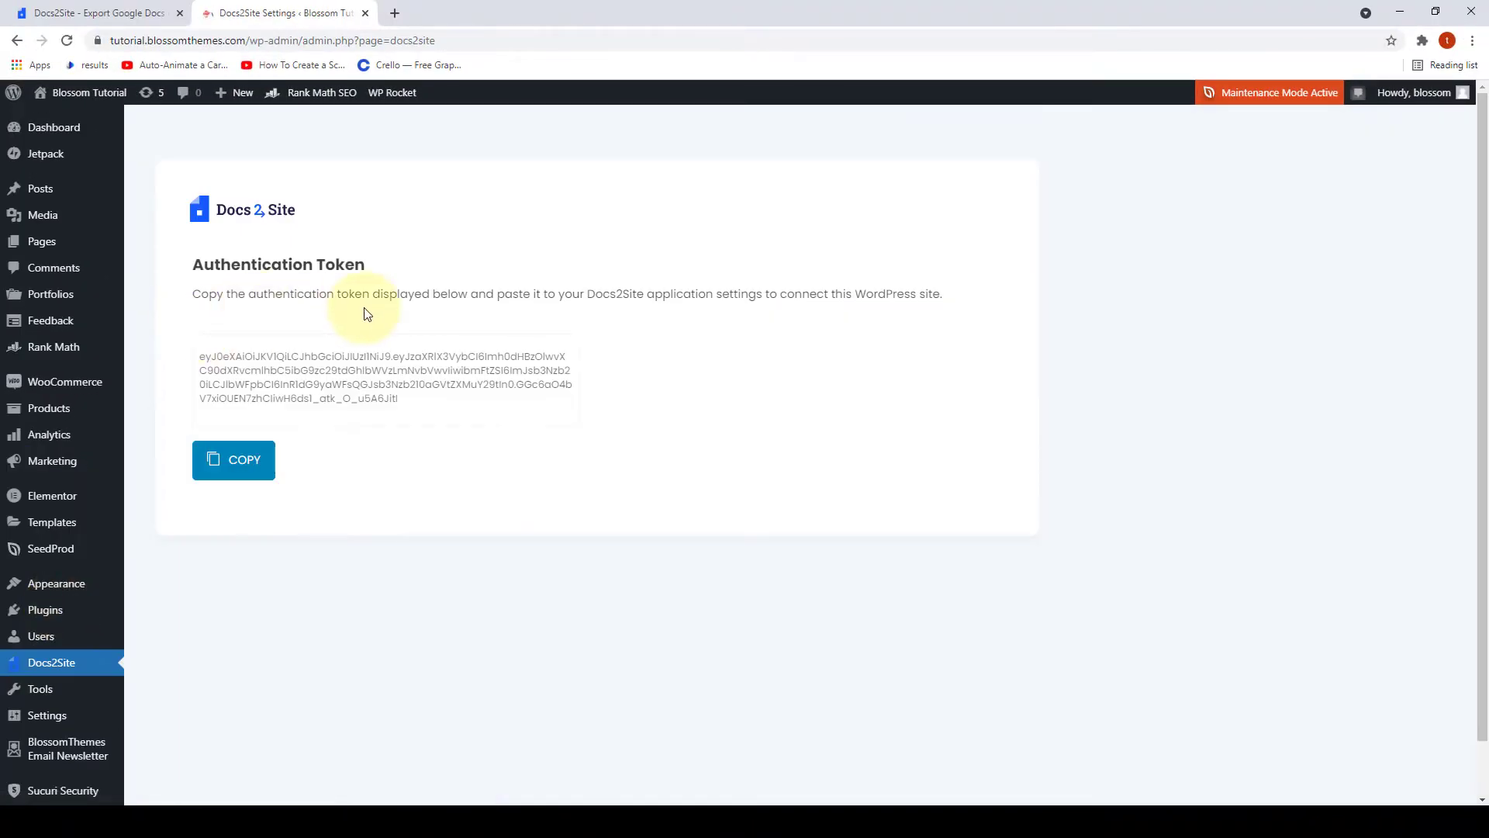
left_click(242, 469)
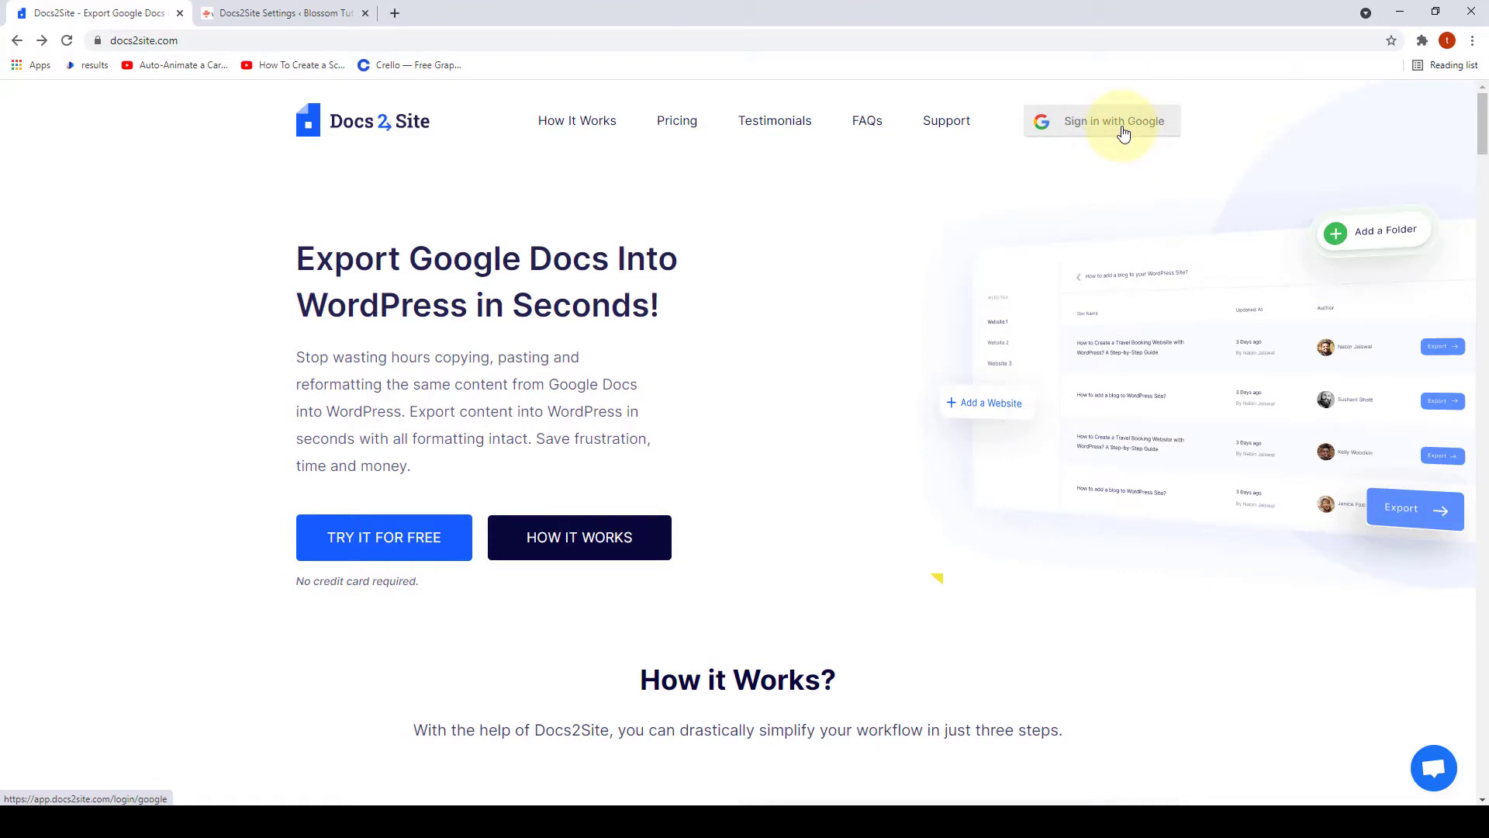
left_click(1124, 134)
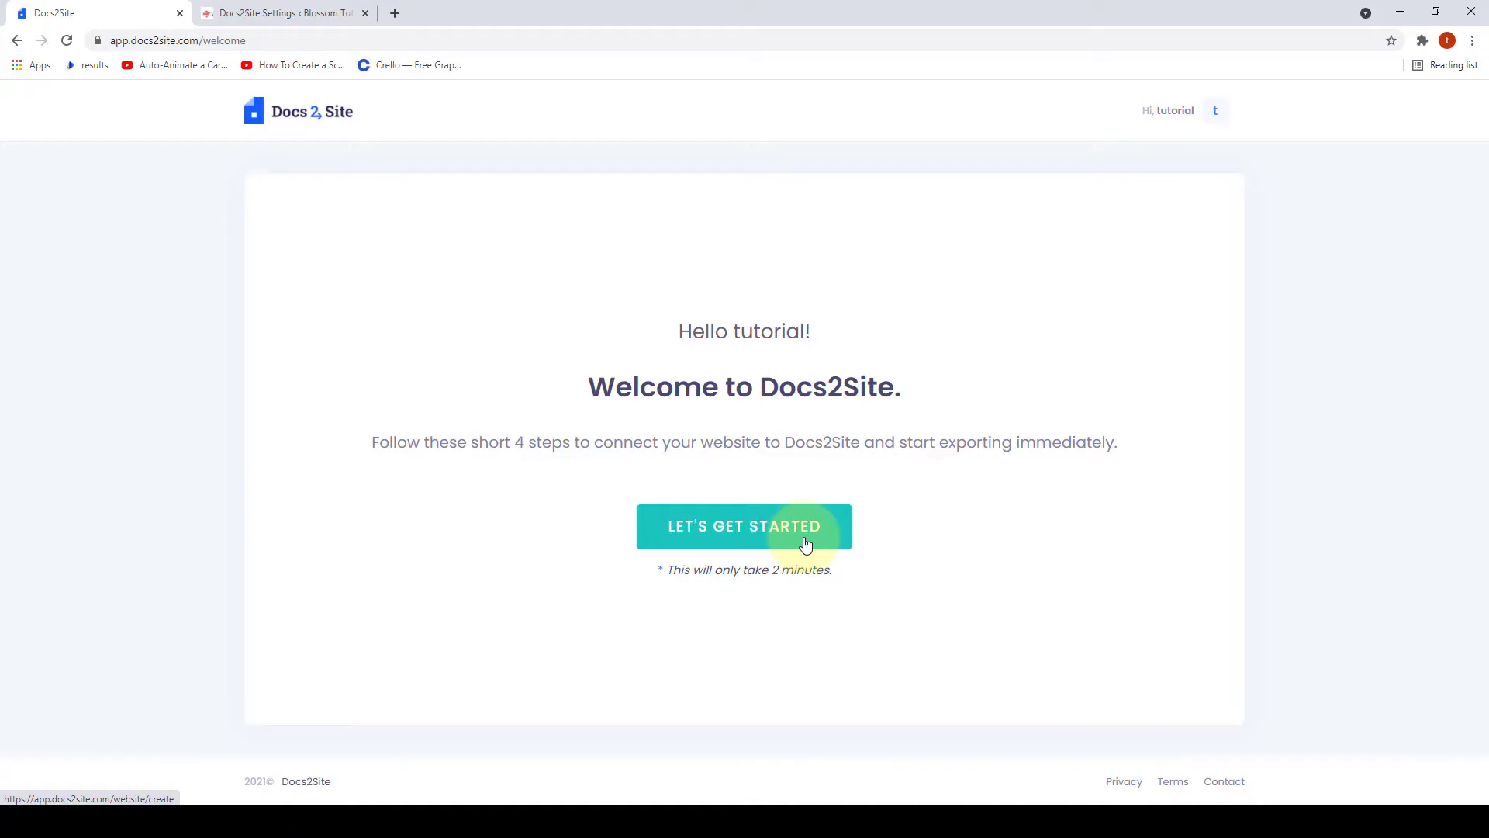
left_click(805, 543)
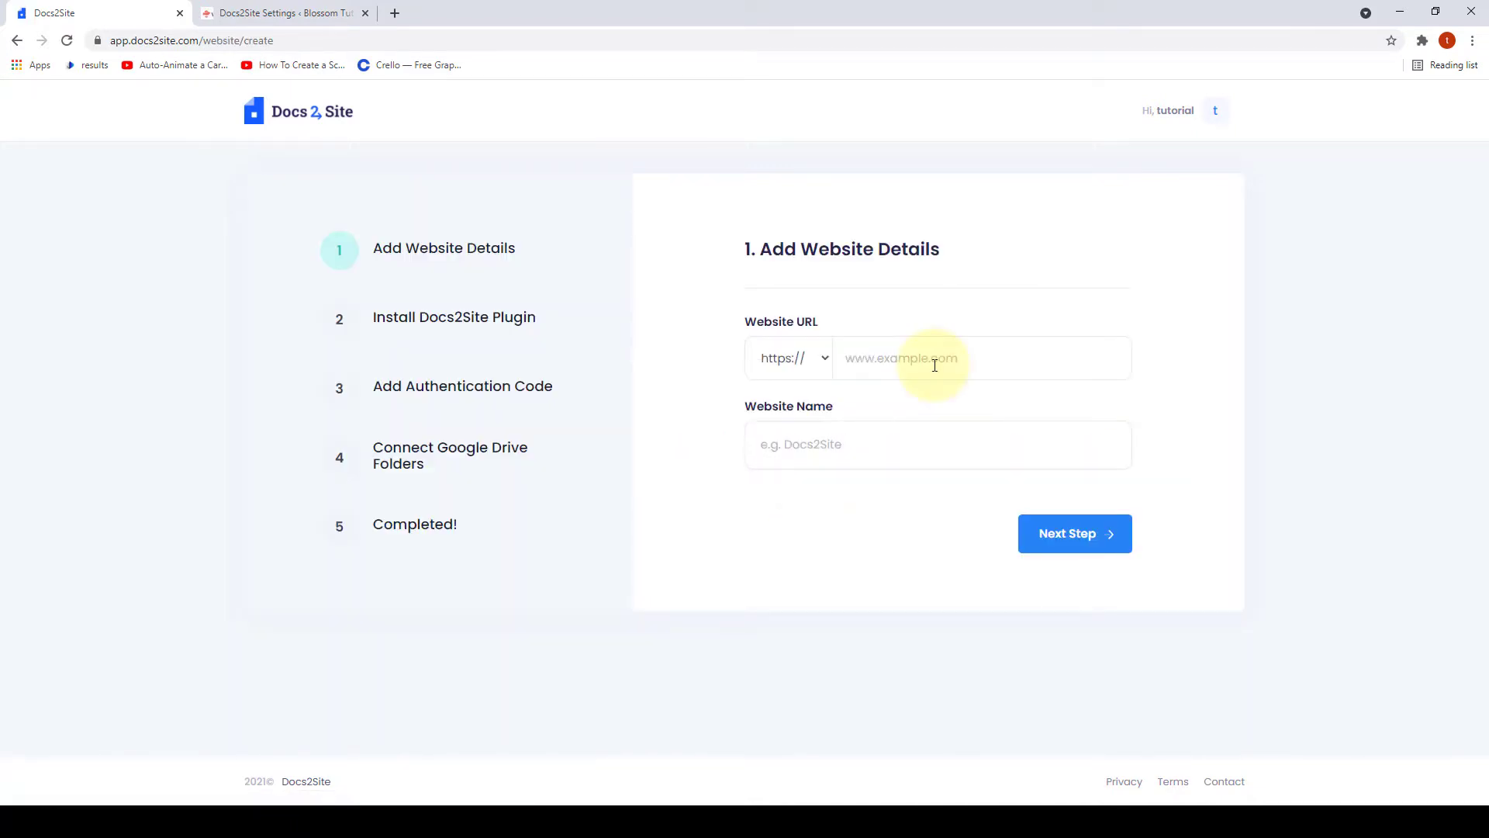
left_click(935, 365)
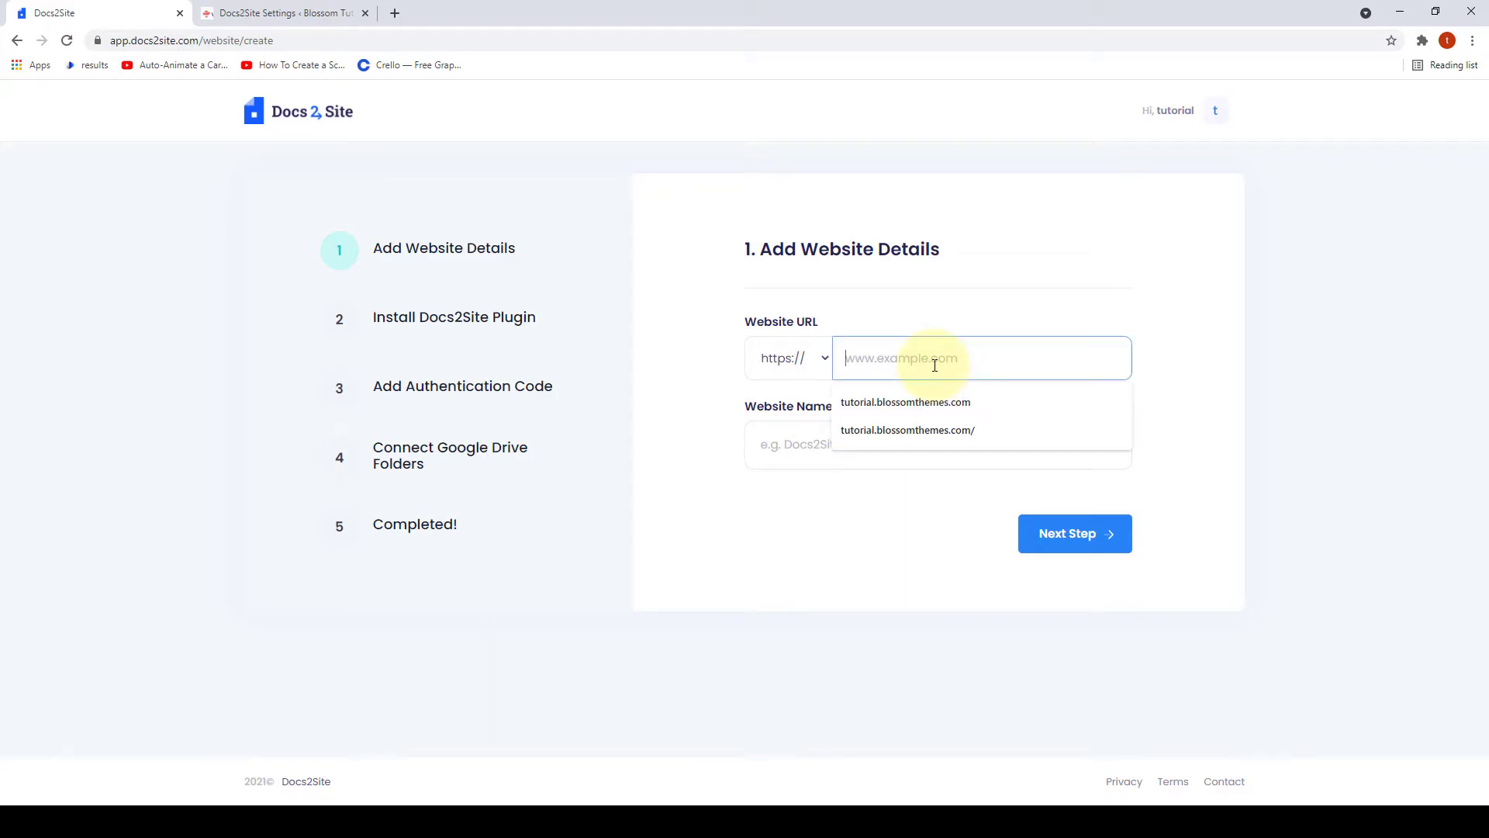
left_click(920, 403)
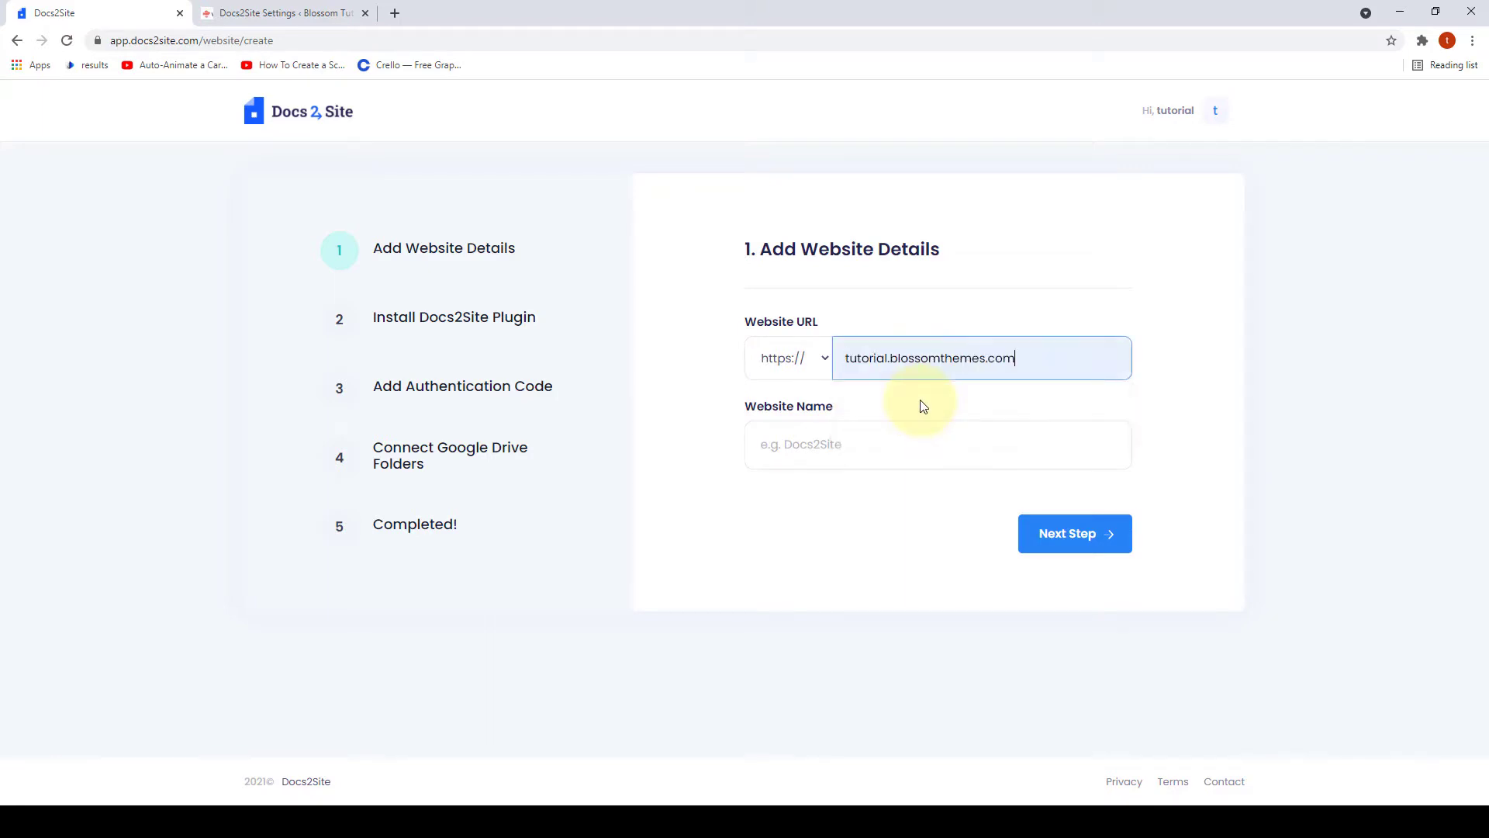
left_click(853, 448)
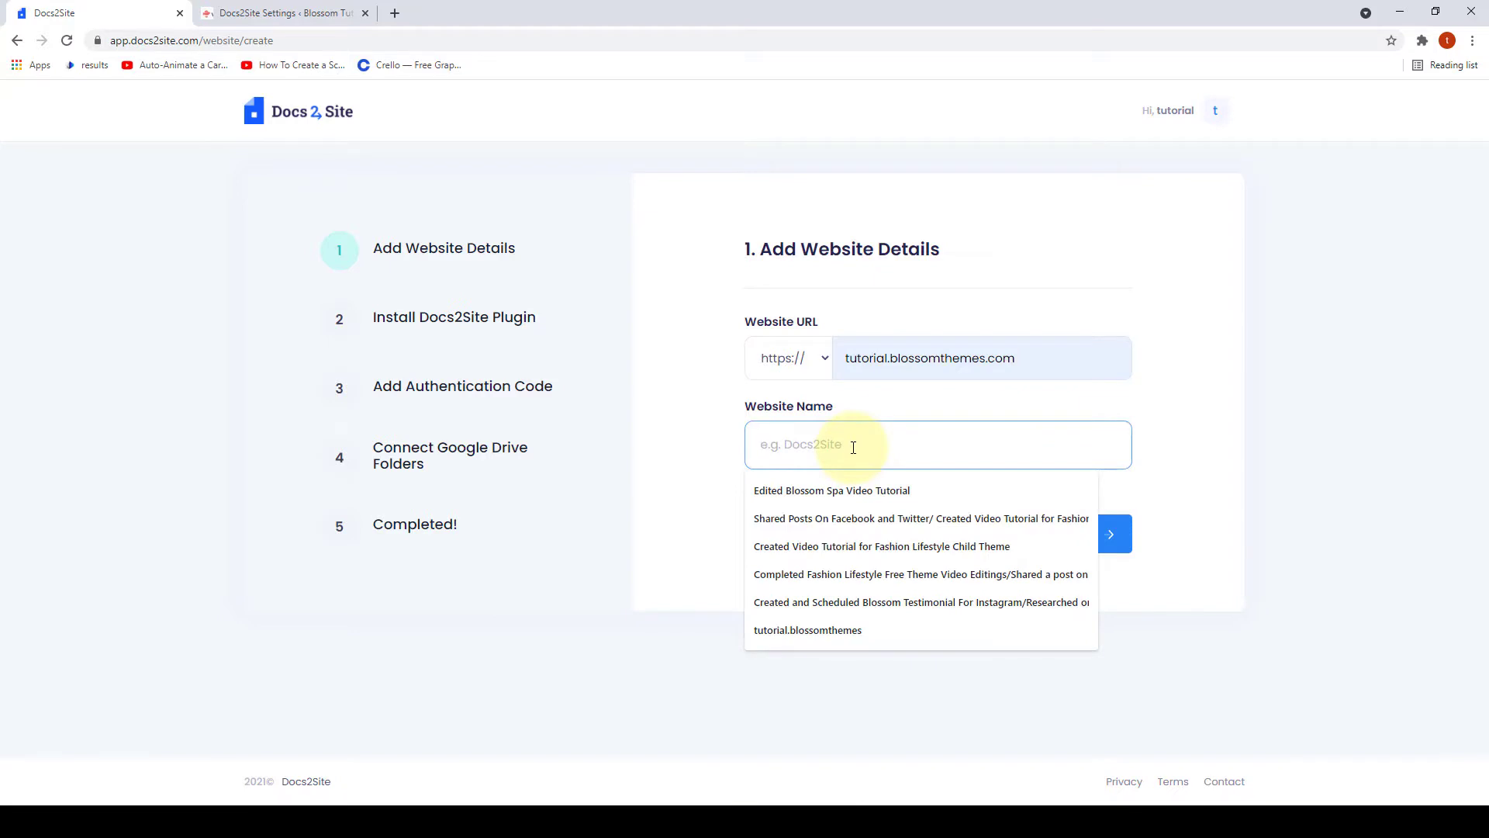
left_click(872, 630)
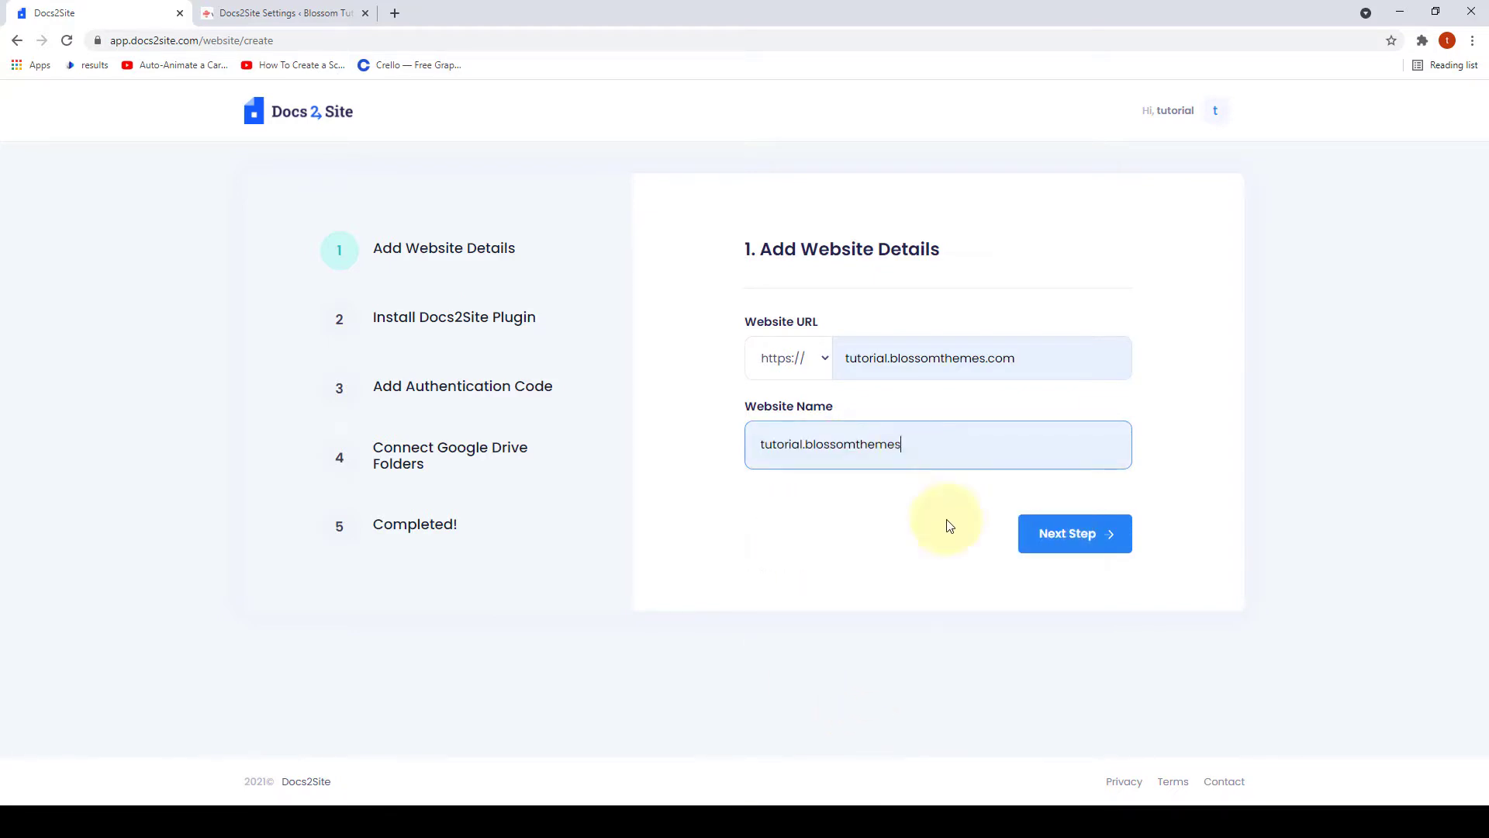
left_click(1094, 537)
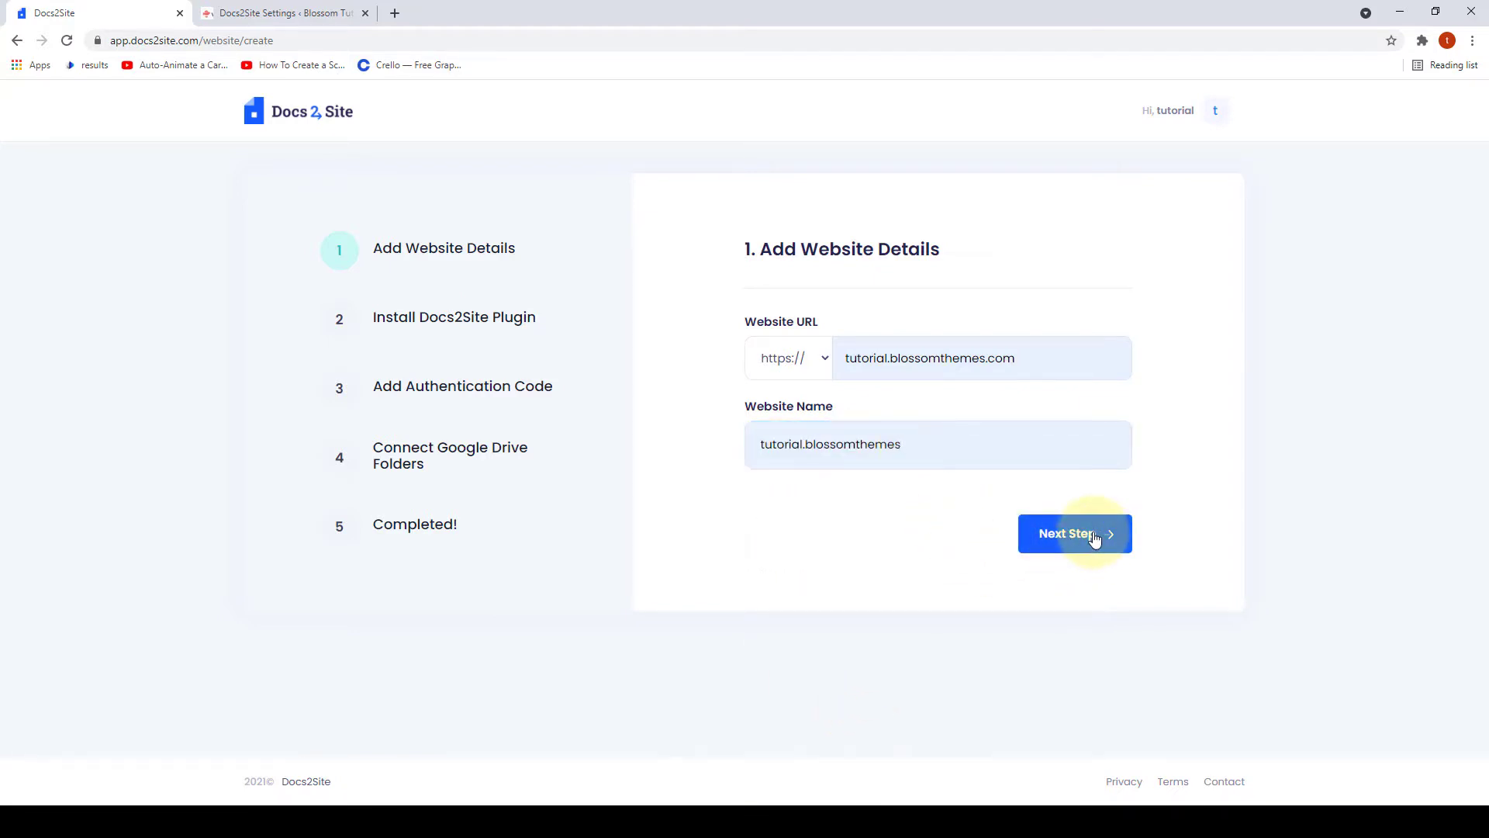
Step: Paste the copied authentication token as the authentication code and submit the website setup without connecting a Google Drive folder
scroll(1094, 537, "down", 1)
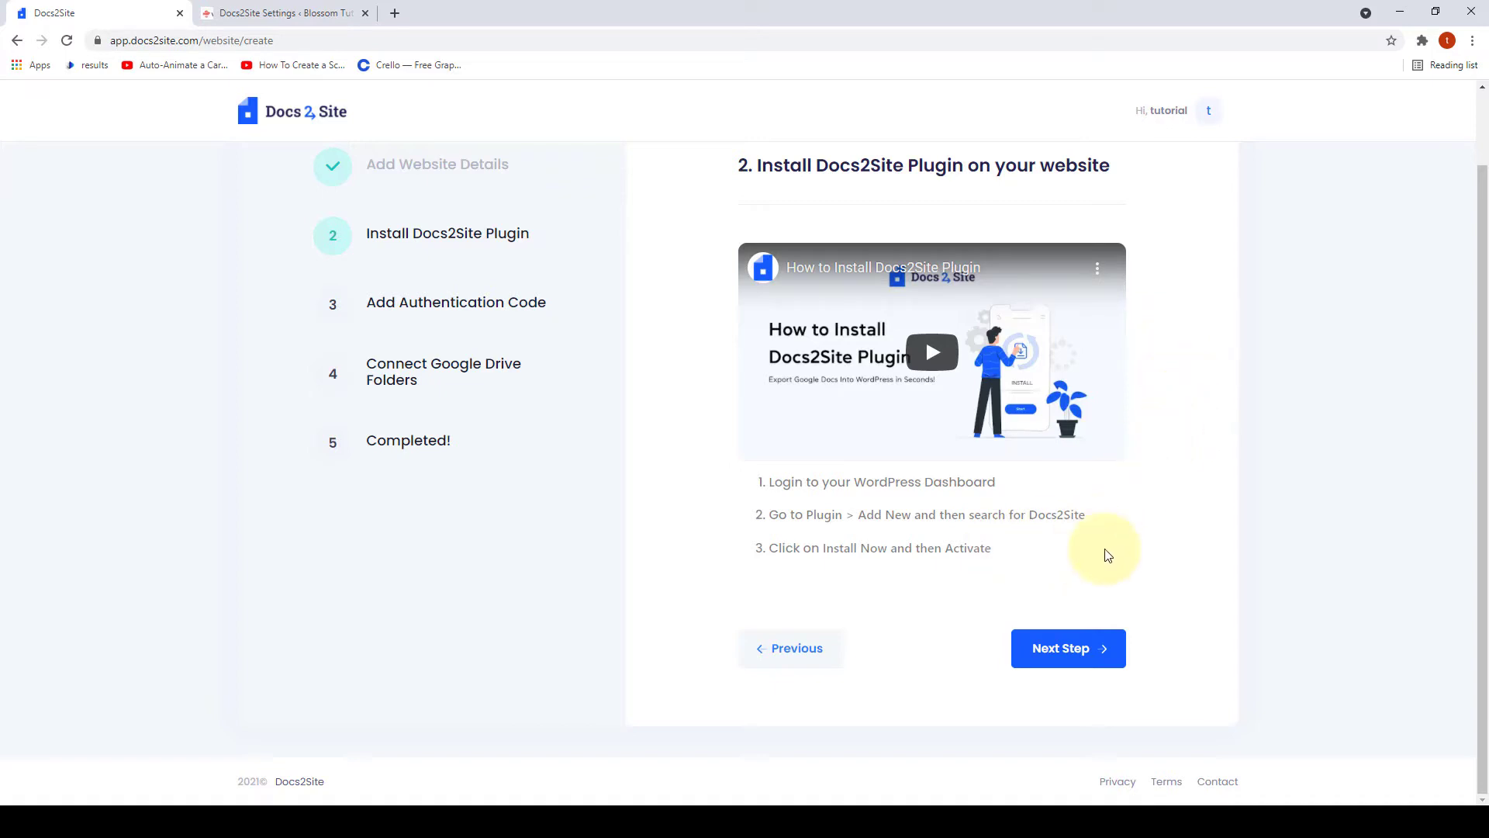
left_click(1078, 658)
scroll(960, 492, "down", 3)
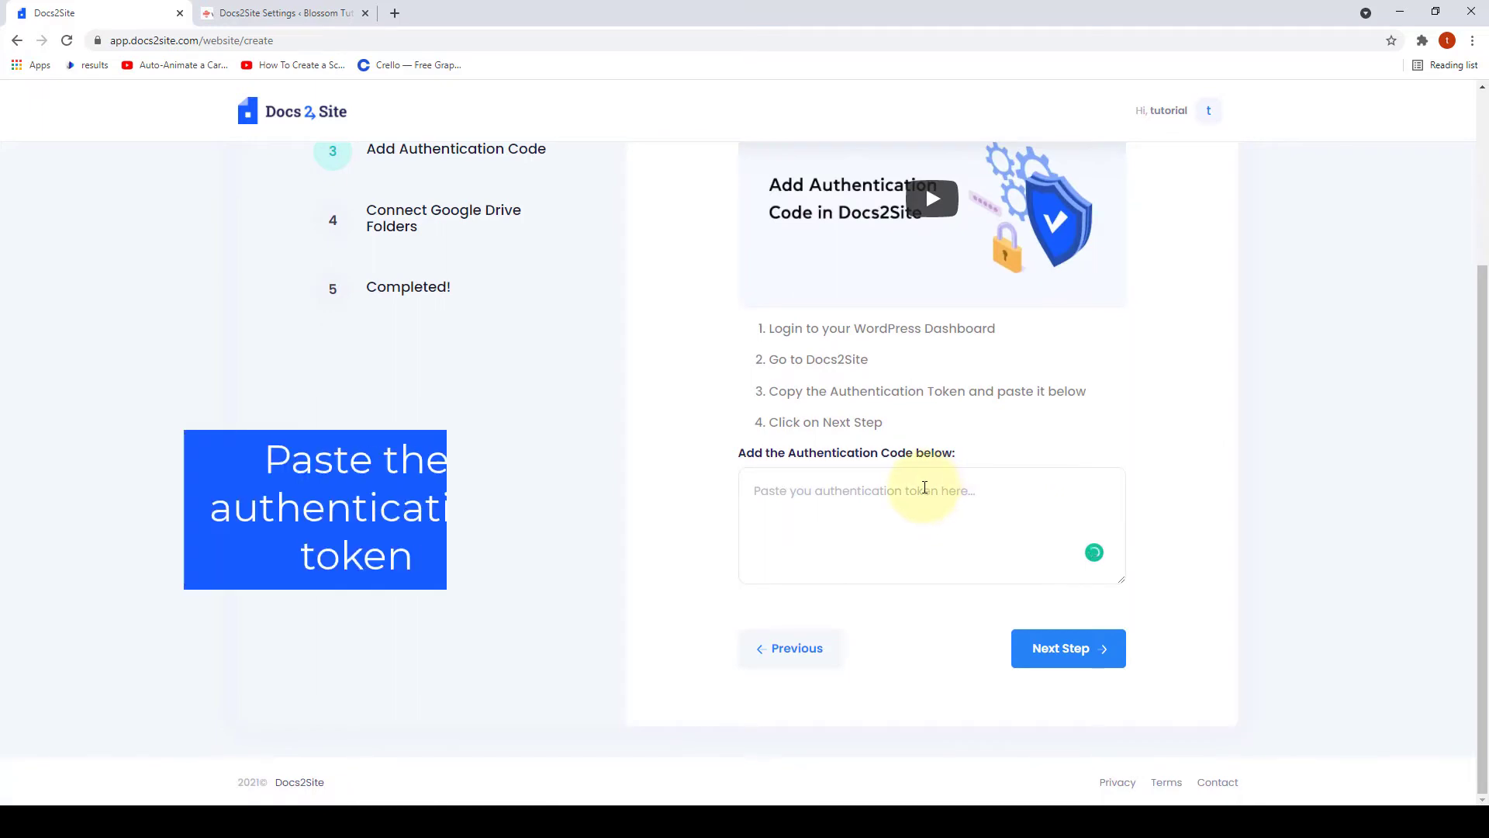
left_click(924, 487)
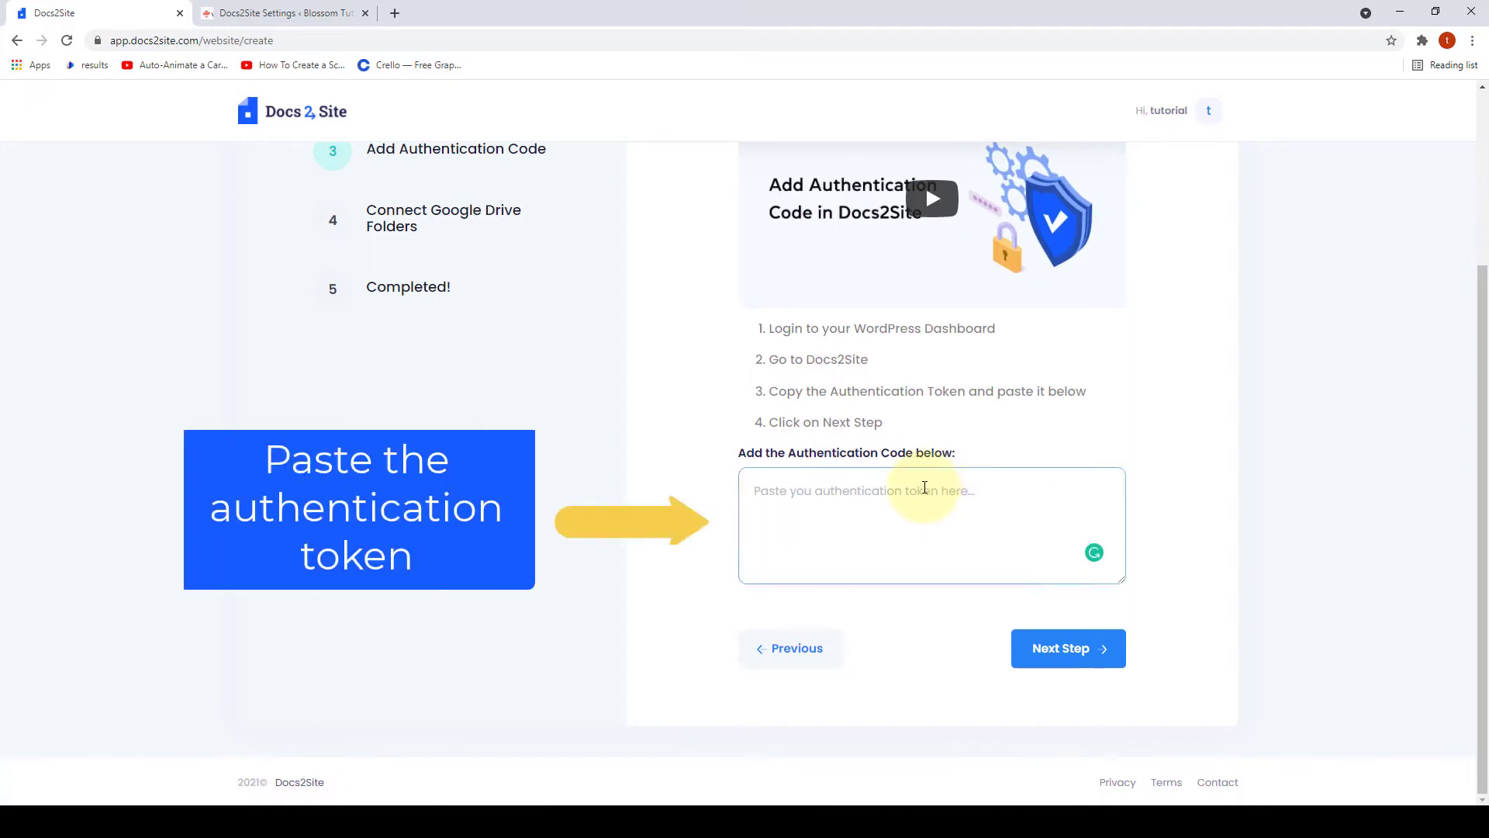
right_click(925, 487)
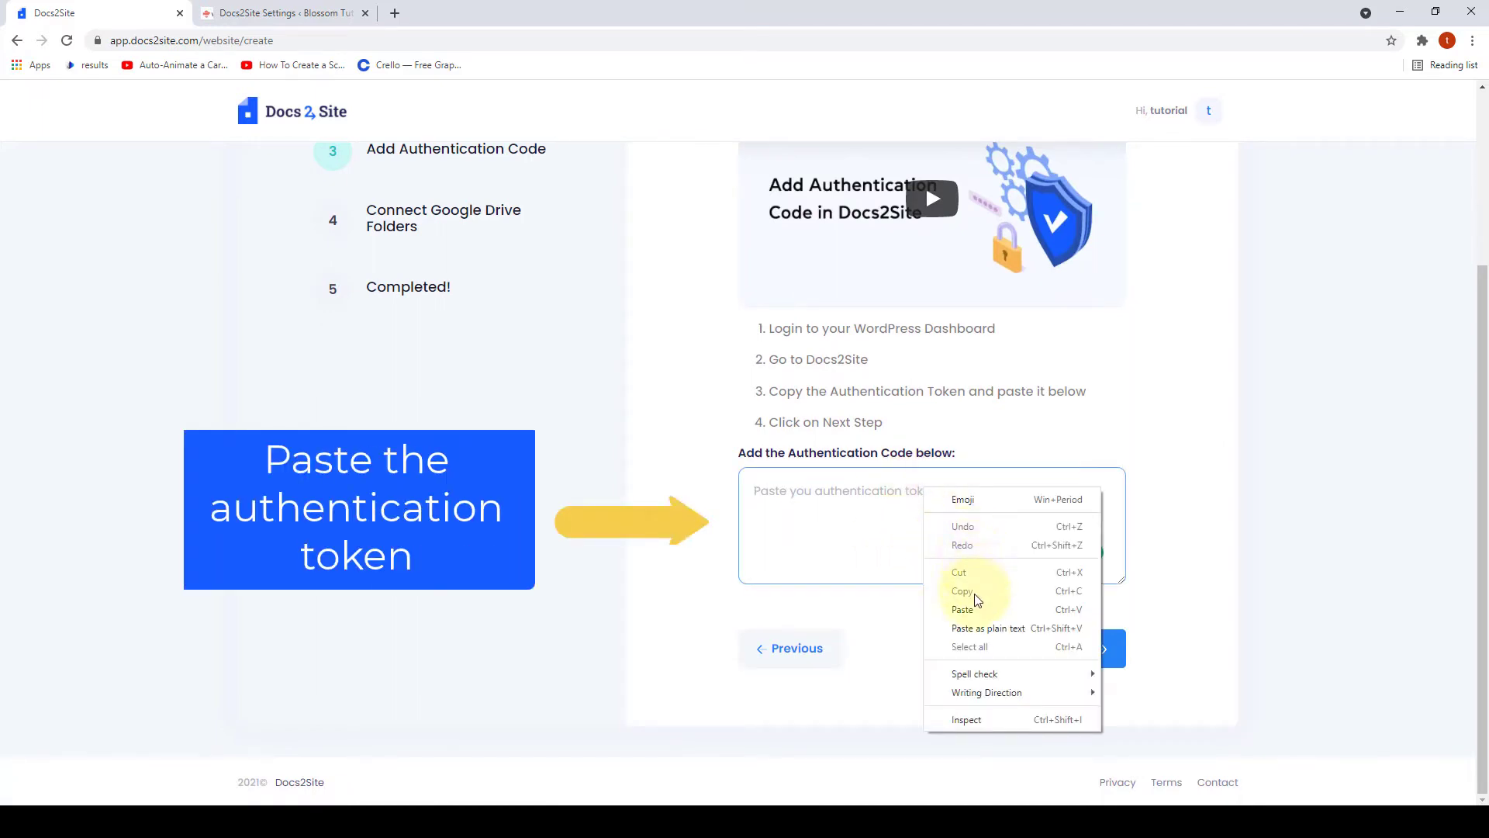
left_click(977, 607)
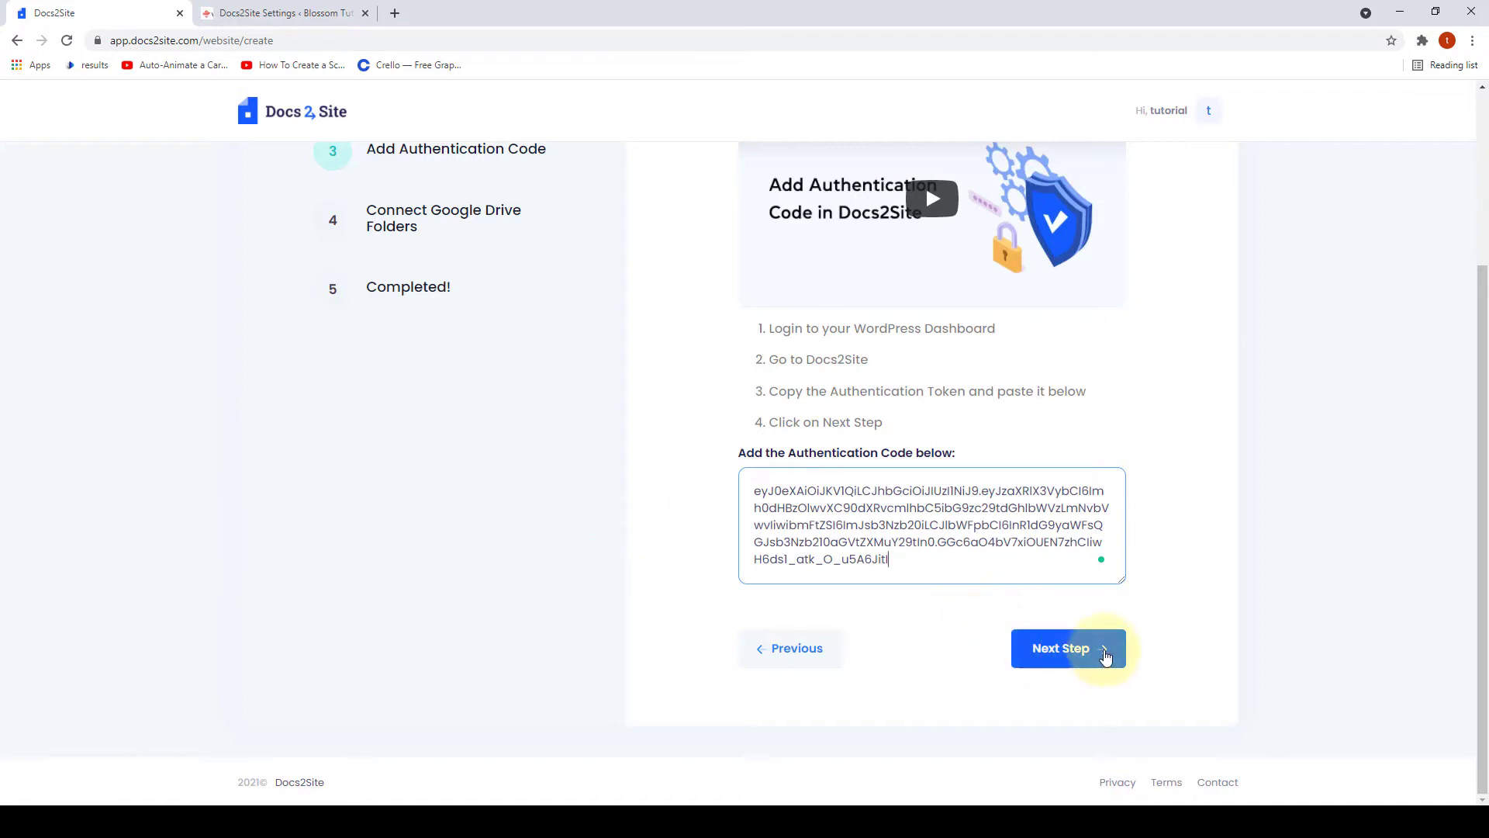
left_click(1105, 656)
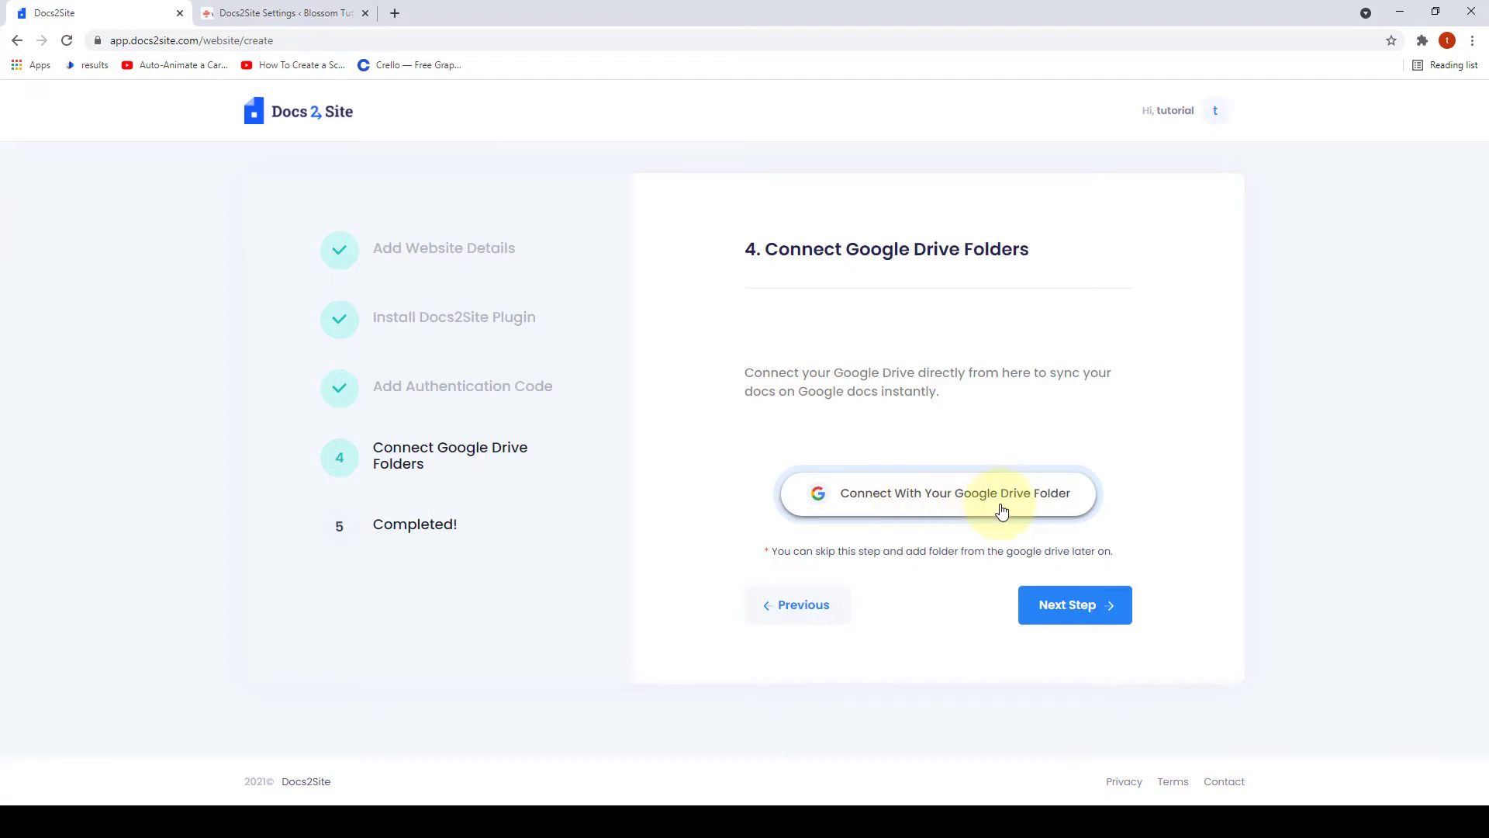
left_click(1092, 613)
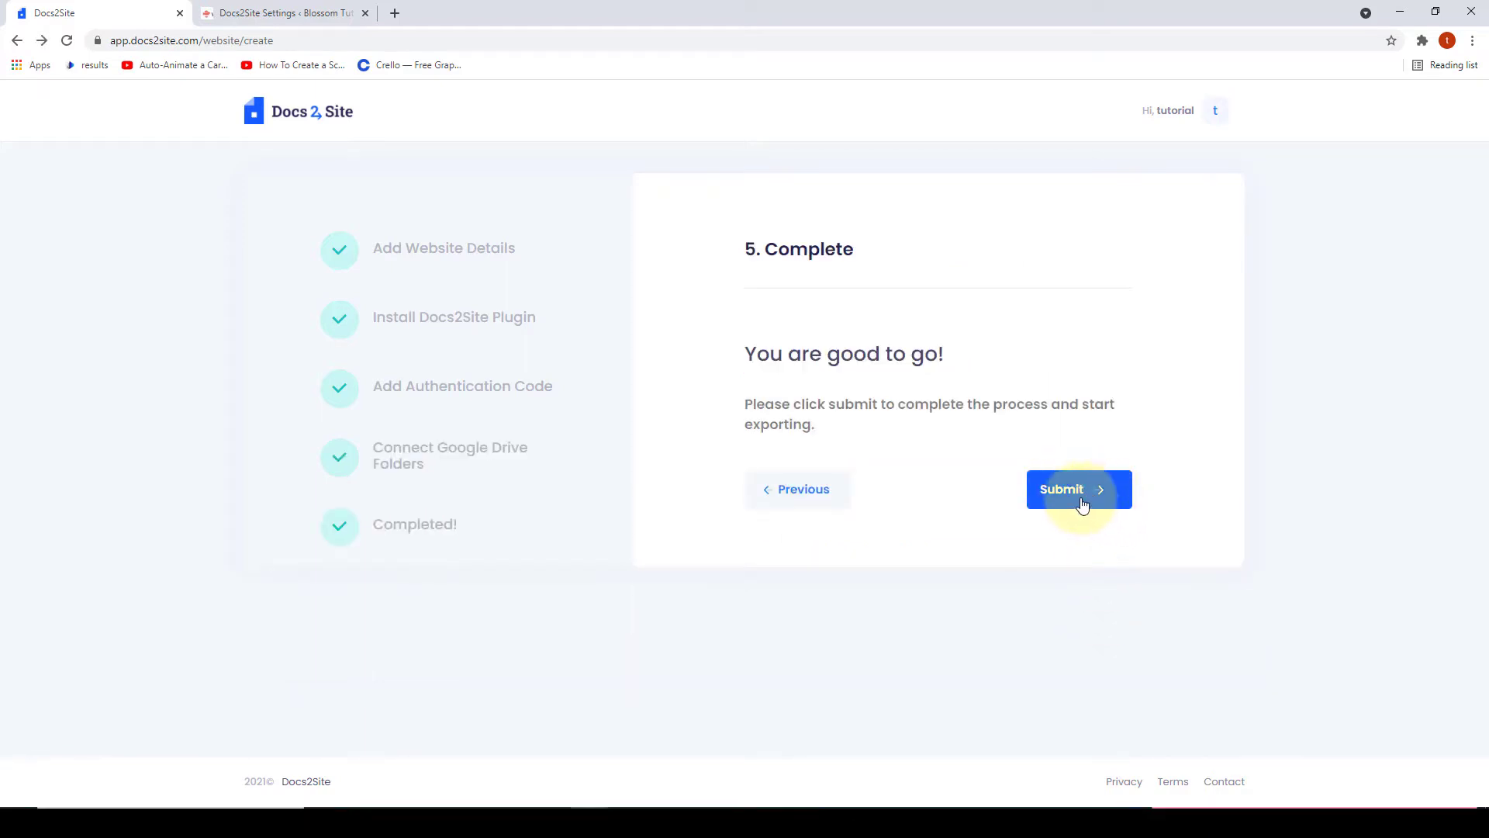
left_click(1083, 505)
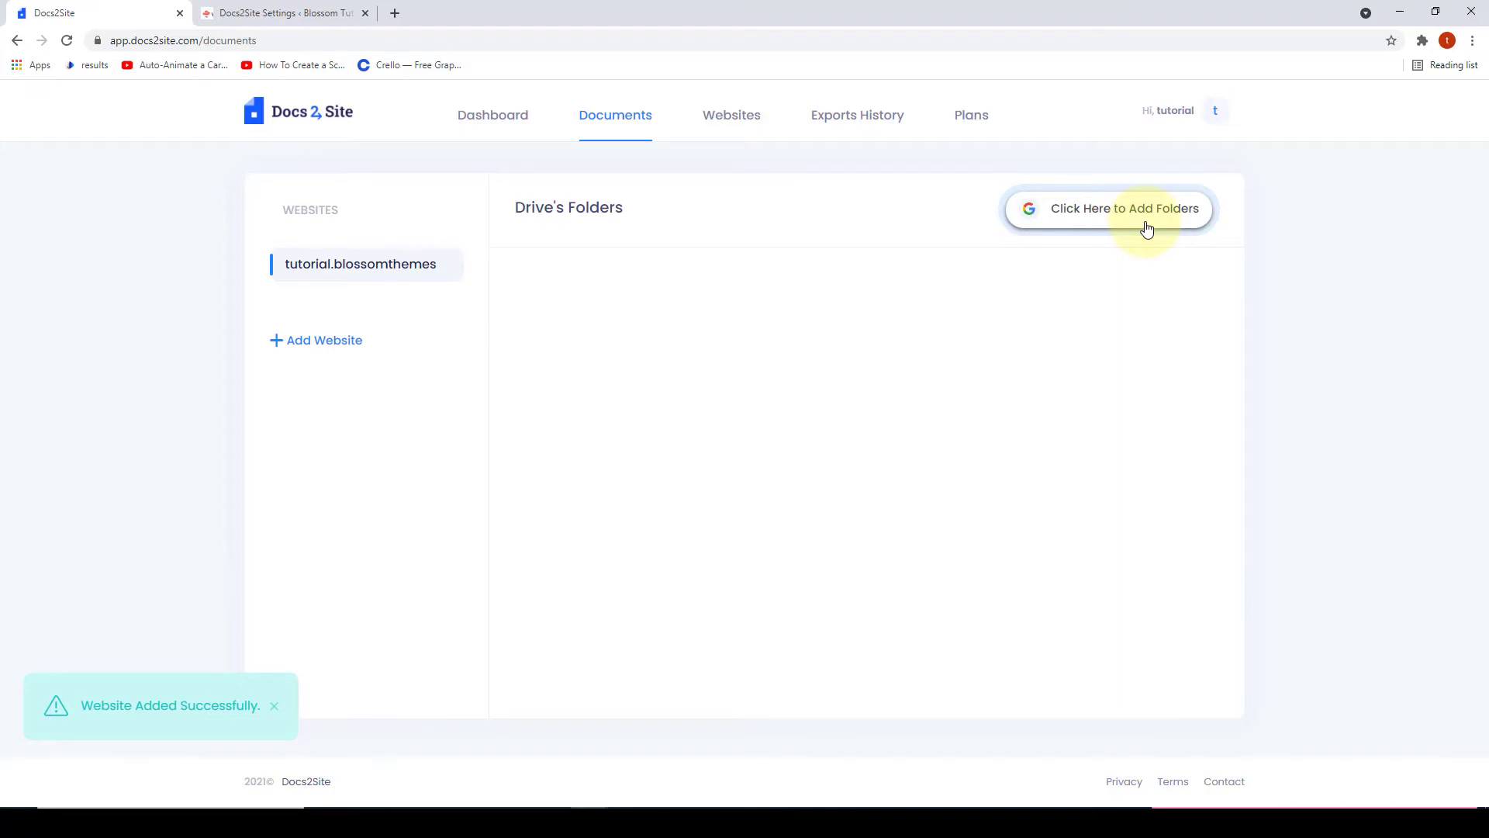
Step: Authorize Docs2Site with the Google account to add the Drive folder Docs2Site Folder, and open that folder's document list
left_click(1147, 230)
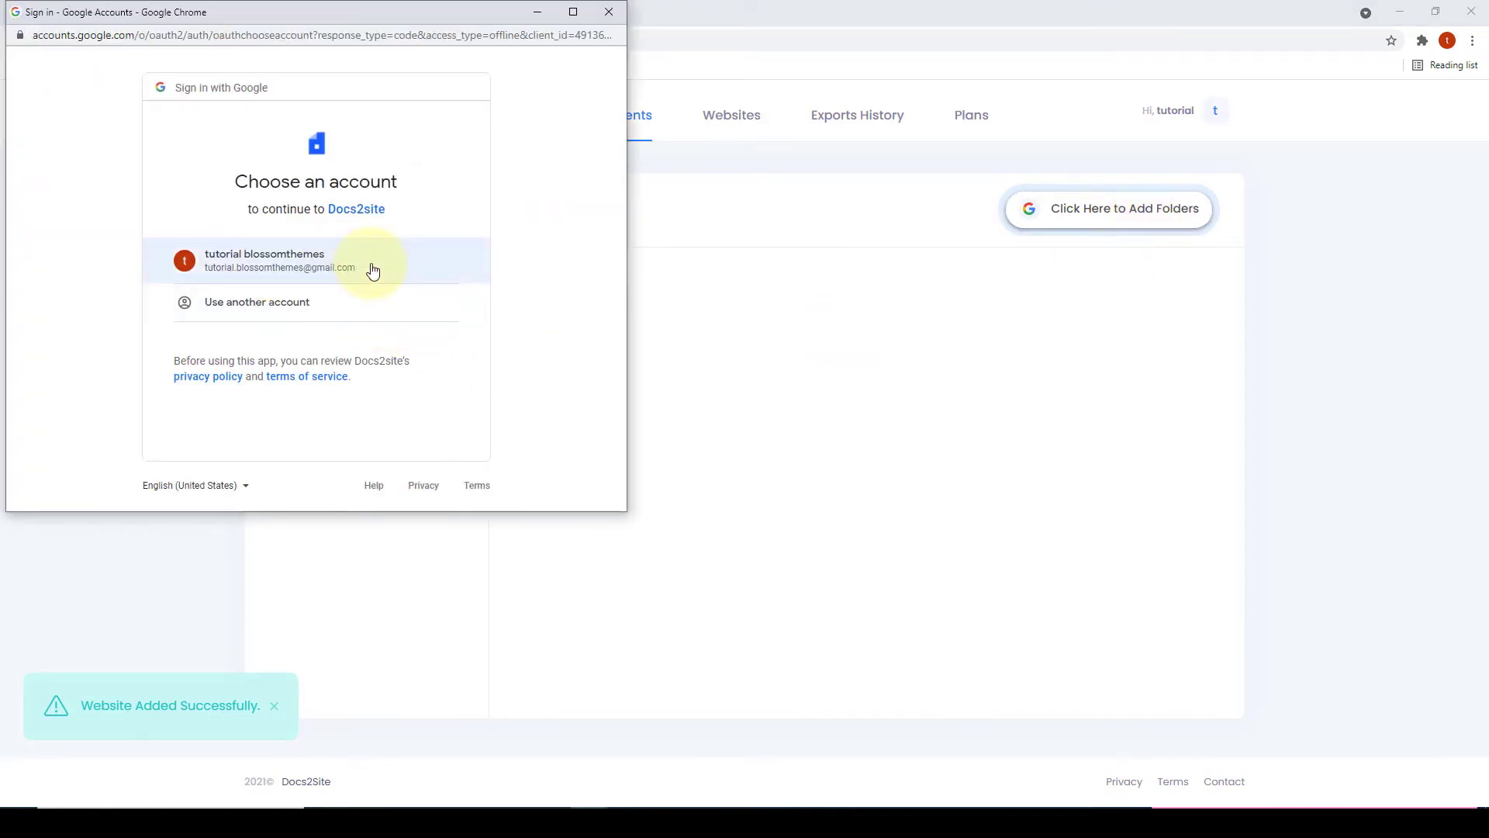
left_click(373, 269)
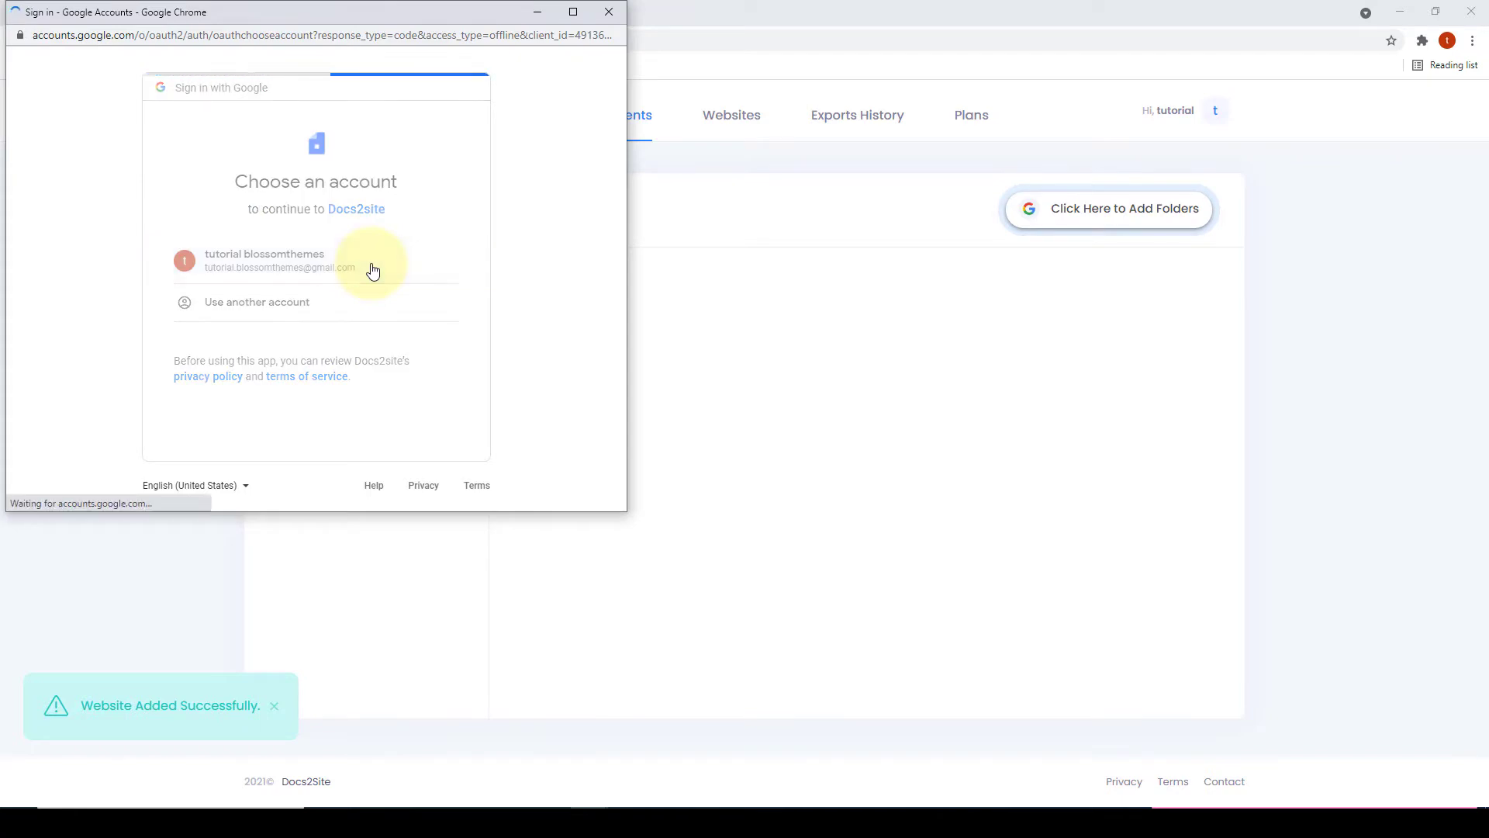
scroll(316, 318, "down", 2)
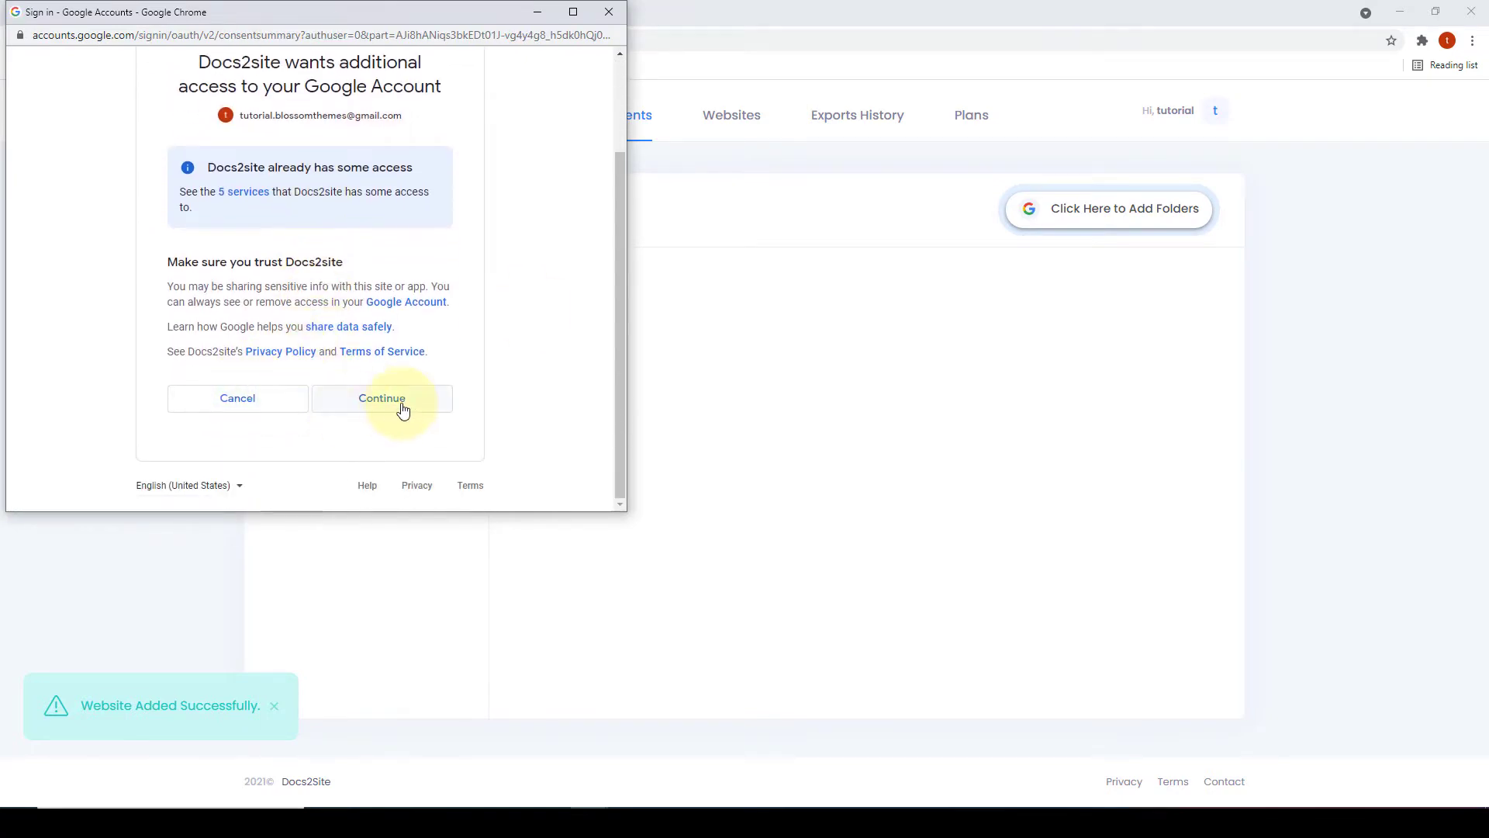
left_click(402, 401)
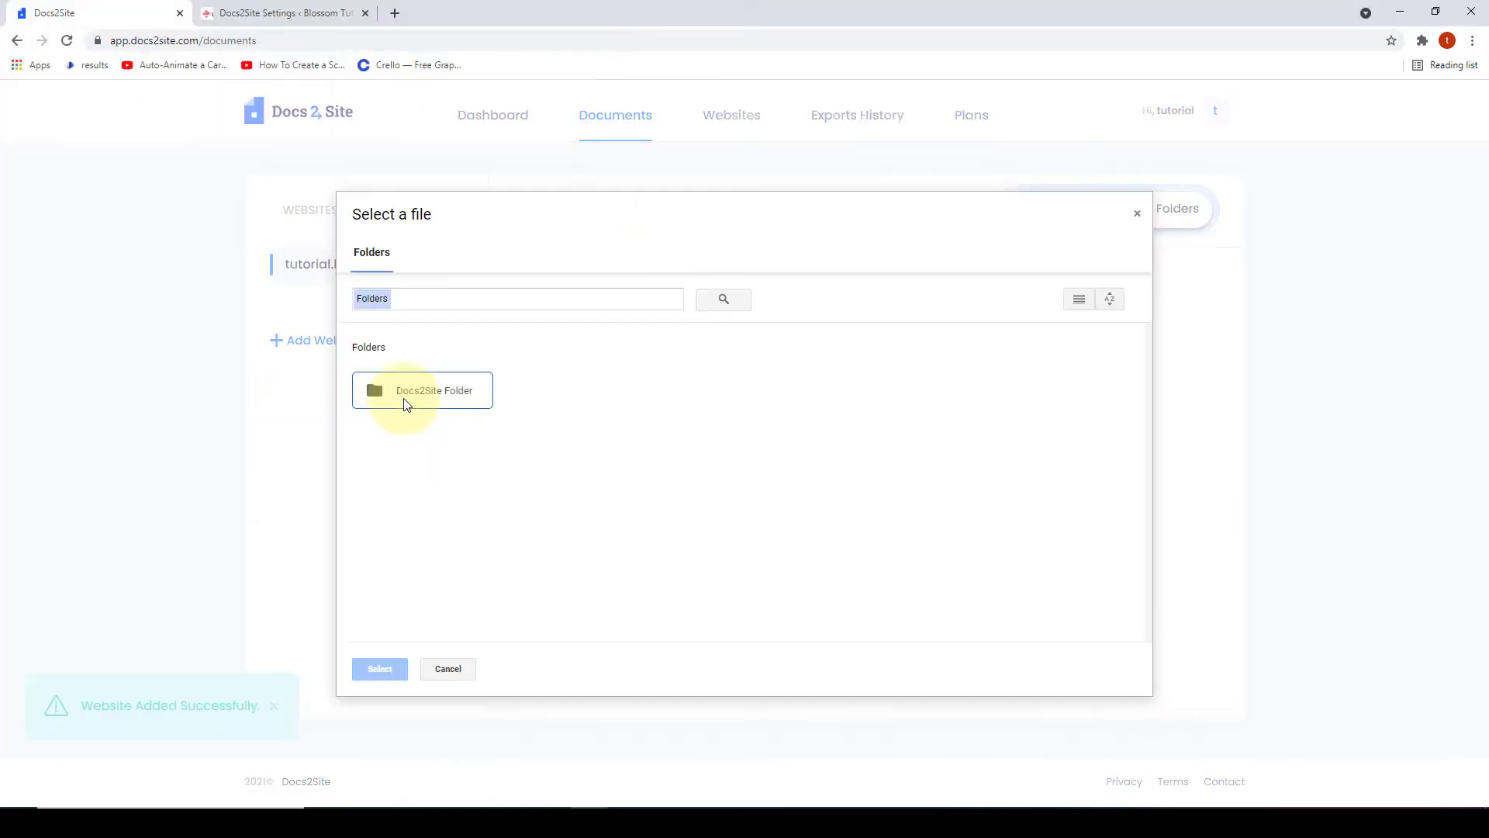
left_click(402, 400)
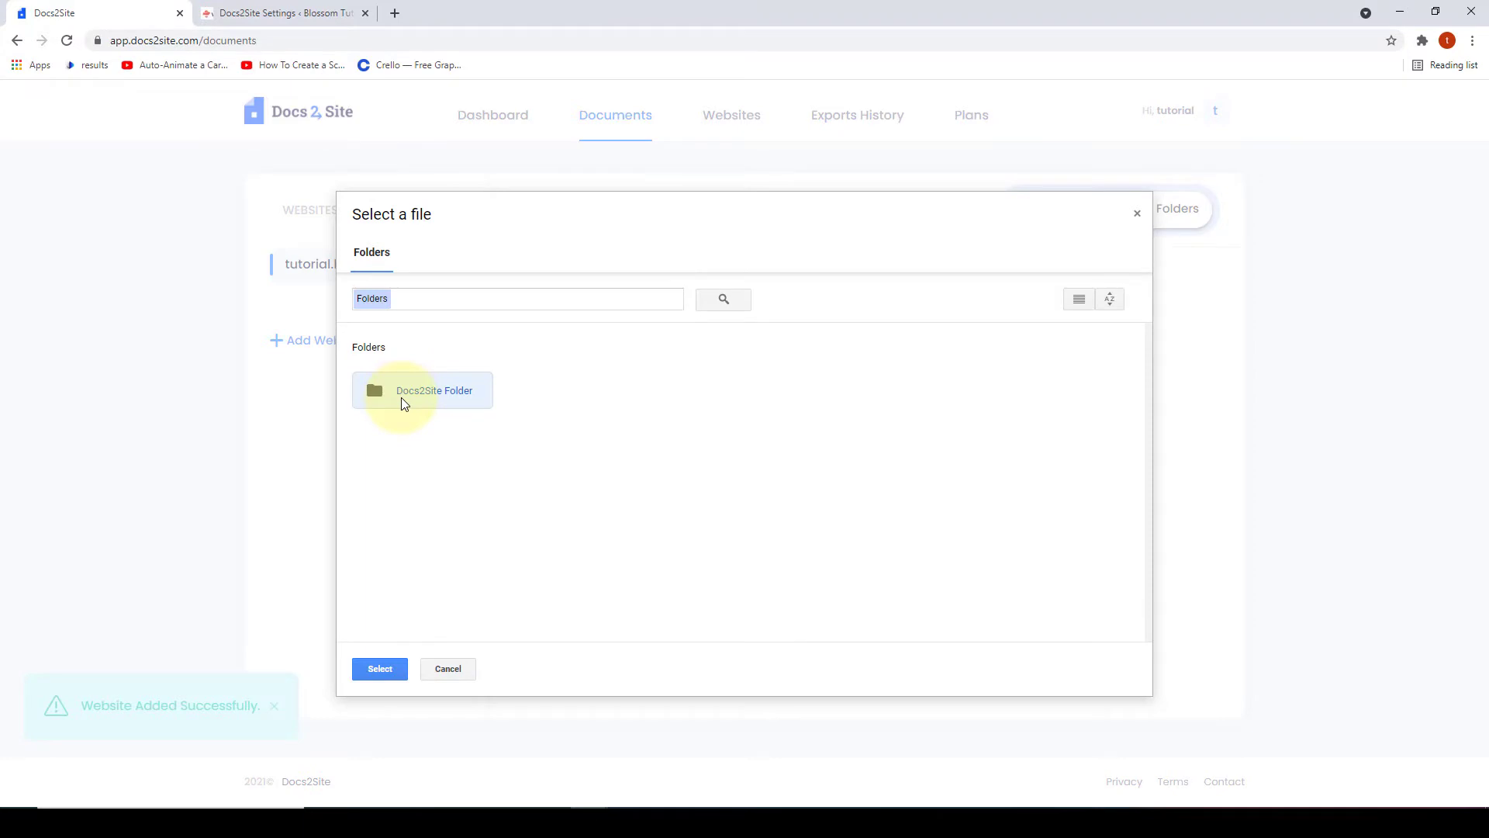
left_click(380, 669)
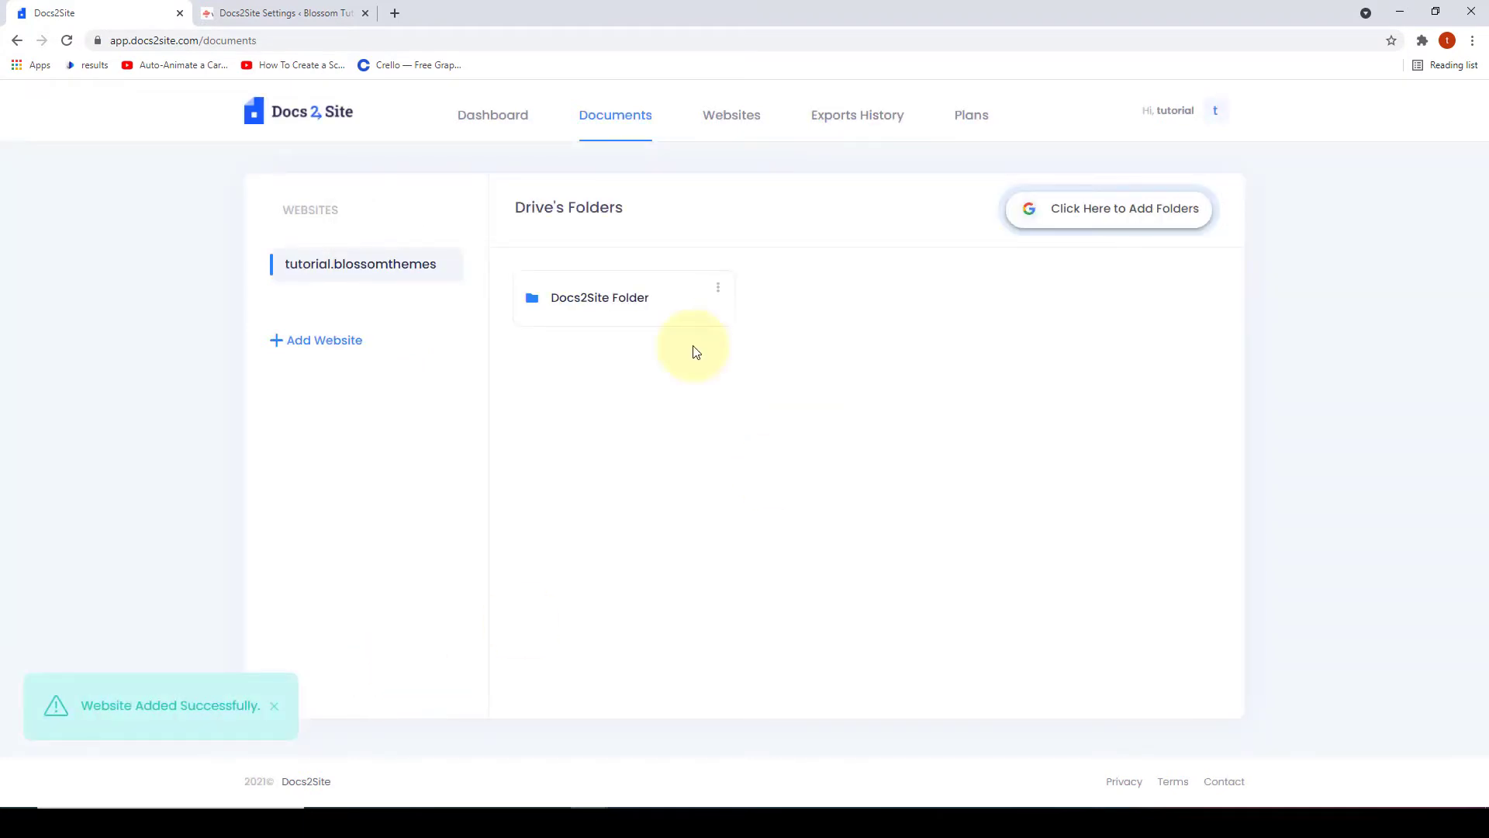
left_click(659, 299)
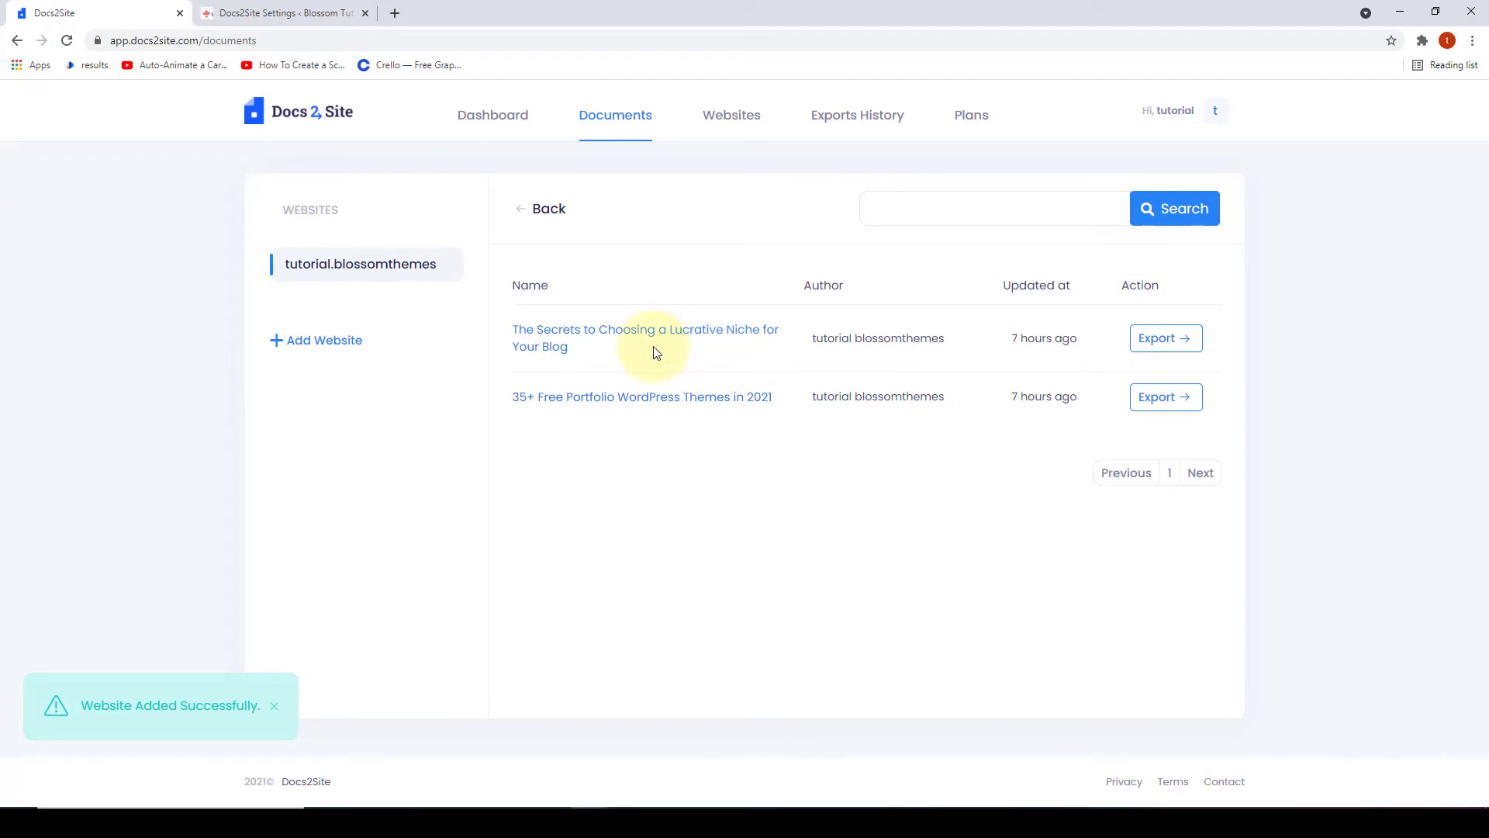
Step: Switch to the WordPress admin and look through the list of all existing posts
left_click(320, 5)
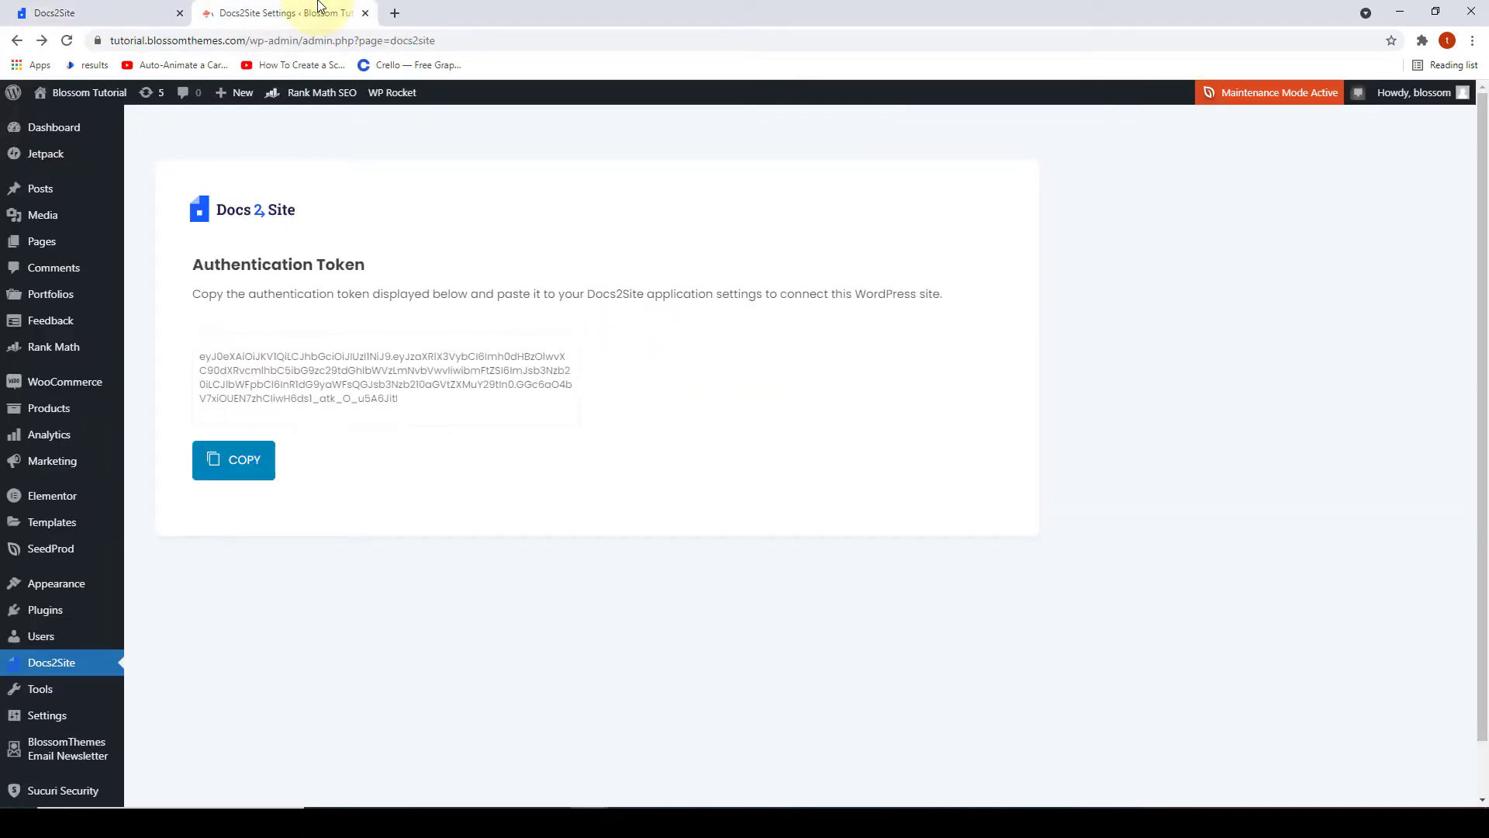
mouse_move(40, 188)
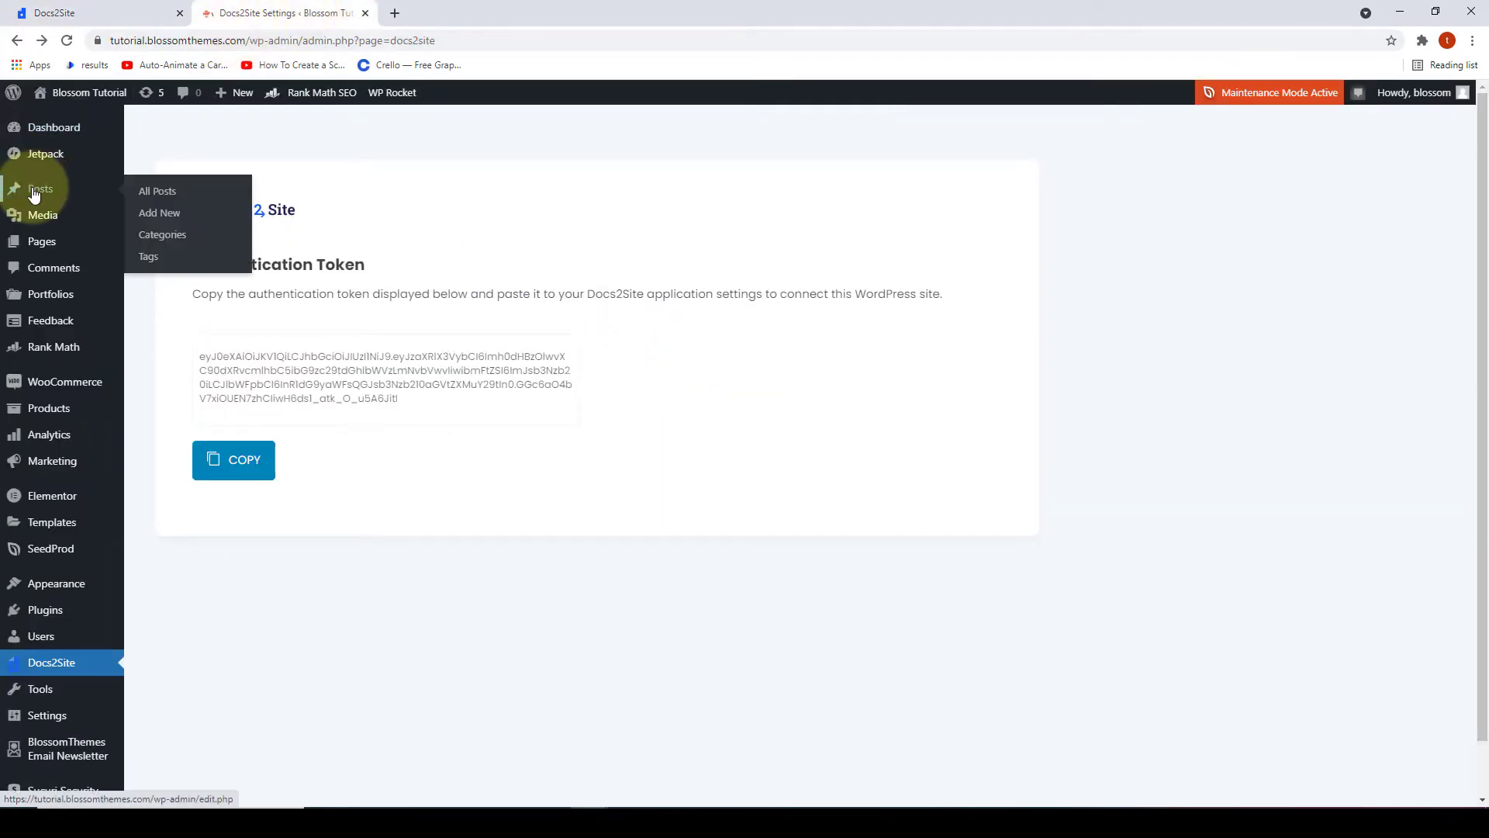
left_click(162, 193)
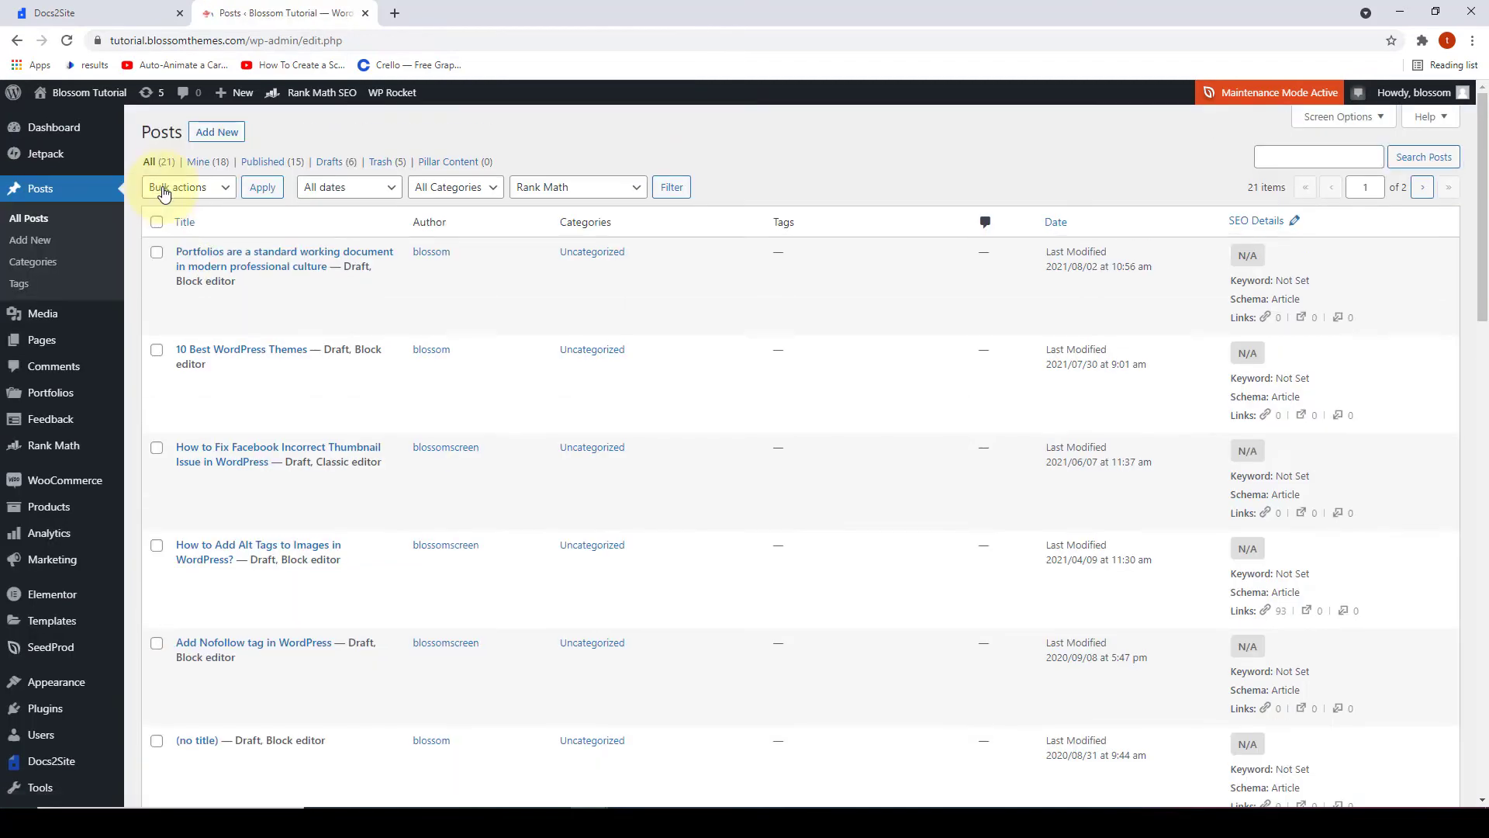
left_click_drag(1485, 196, 1463, 19)
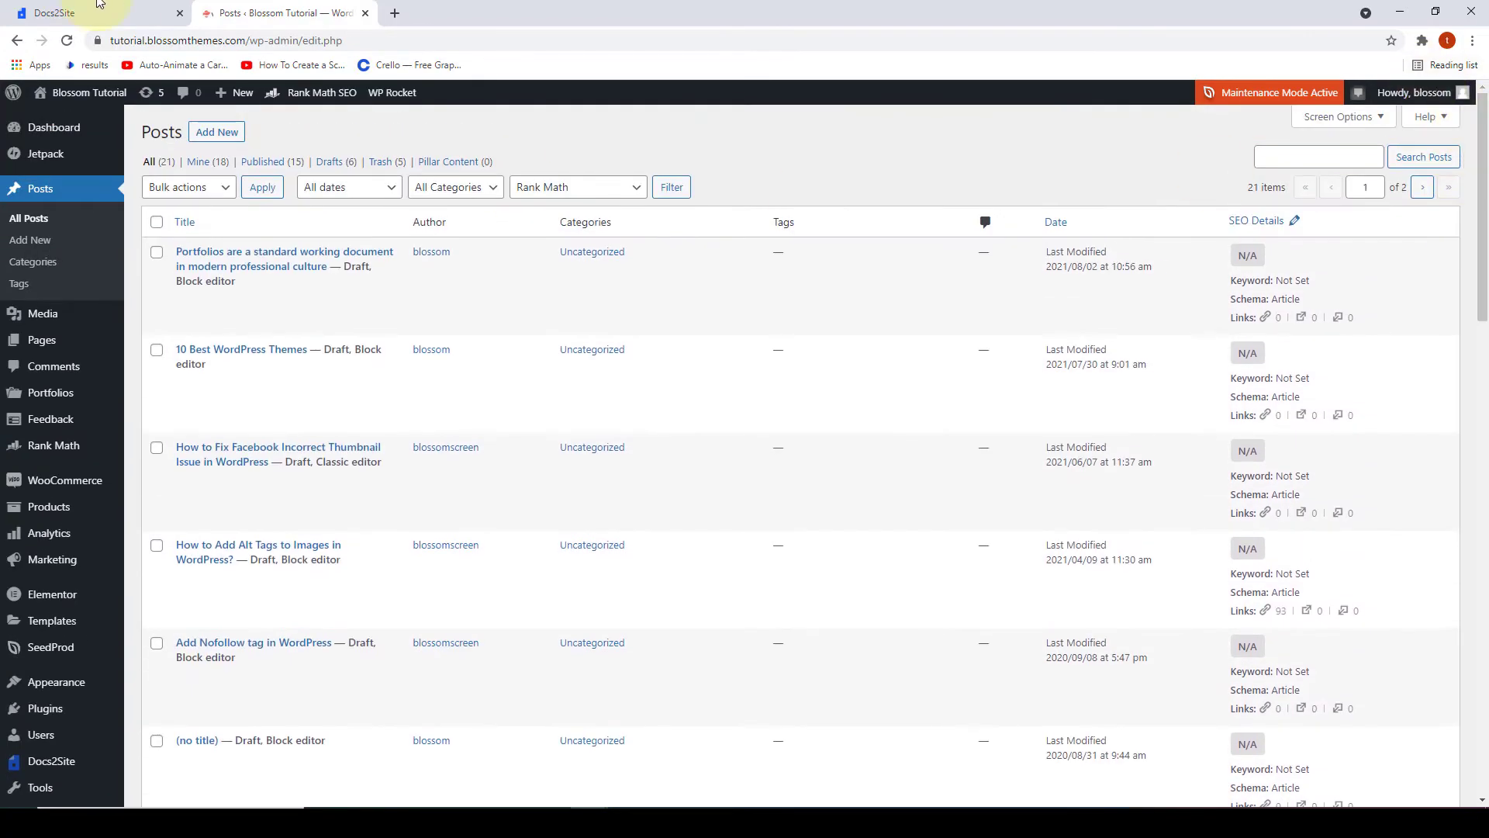
Step: Switch to Docs2Site and export "The Secrets to Choosing a Lucrative Niche for Your Blog" as a Post with Gutenberg as the text editor type
left_click(53, 8)
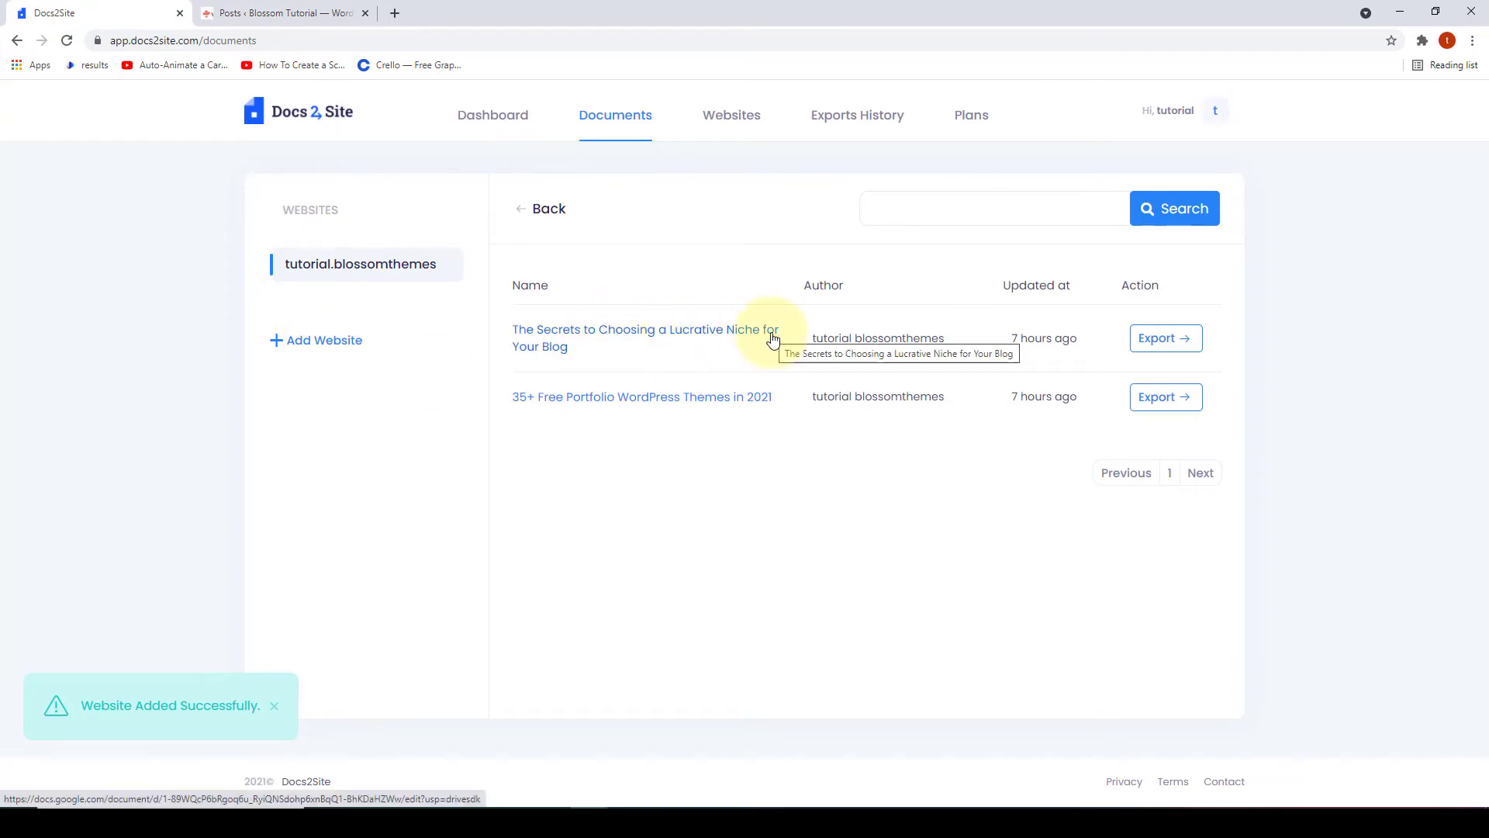
left_click(1169, 342)
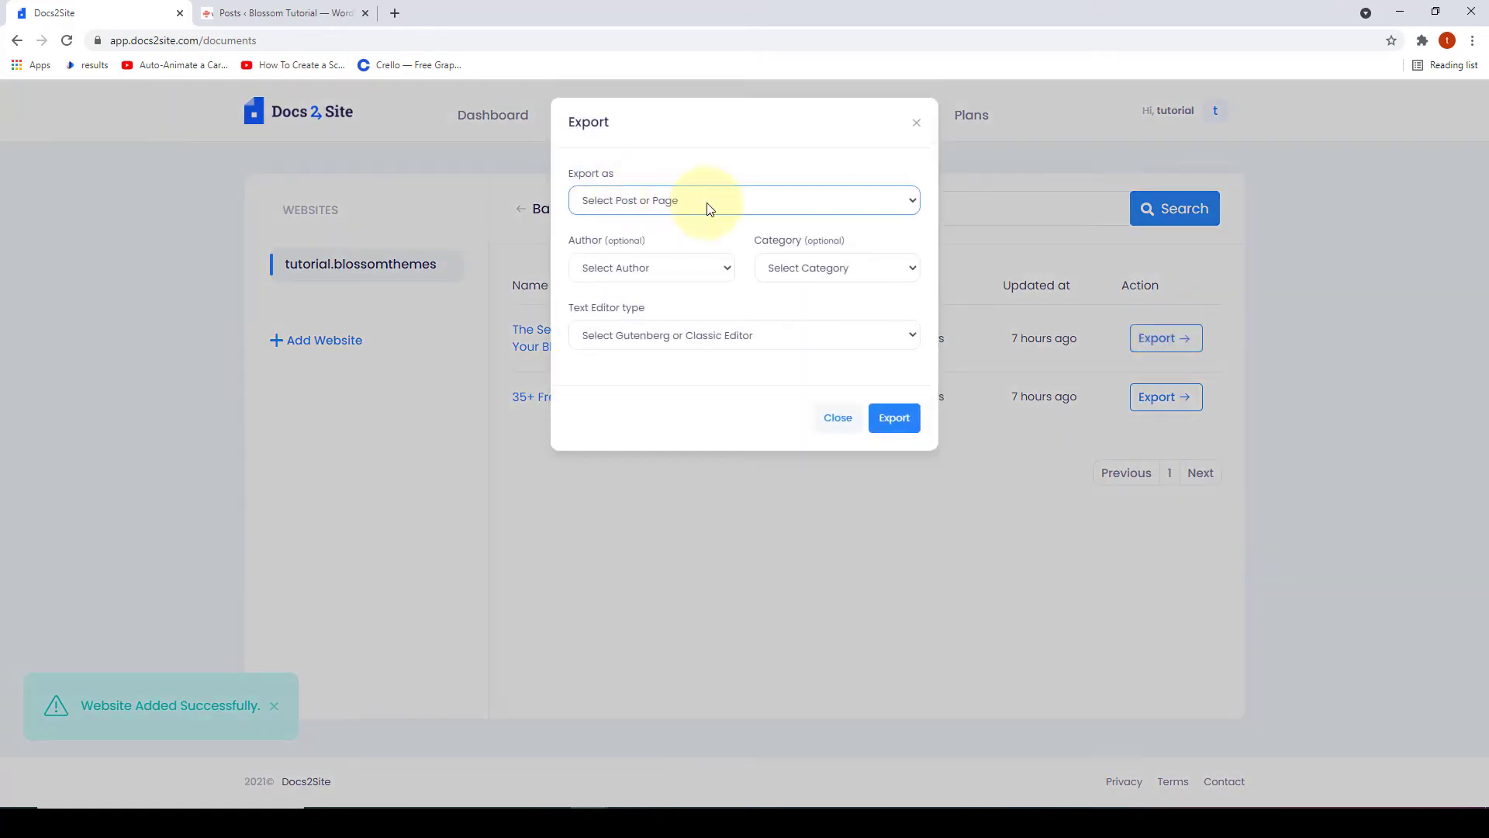
left_click(707, 207)
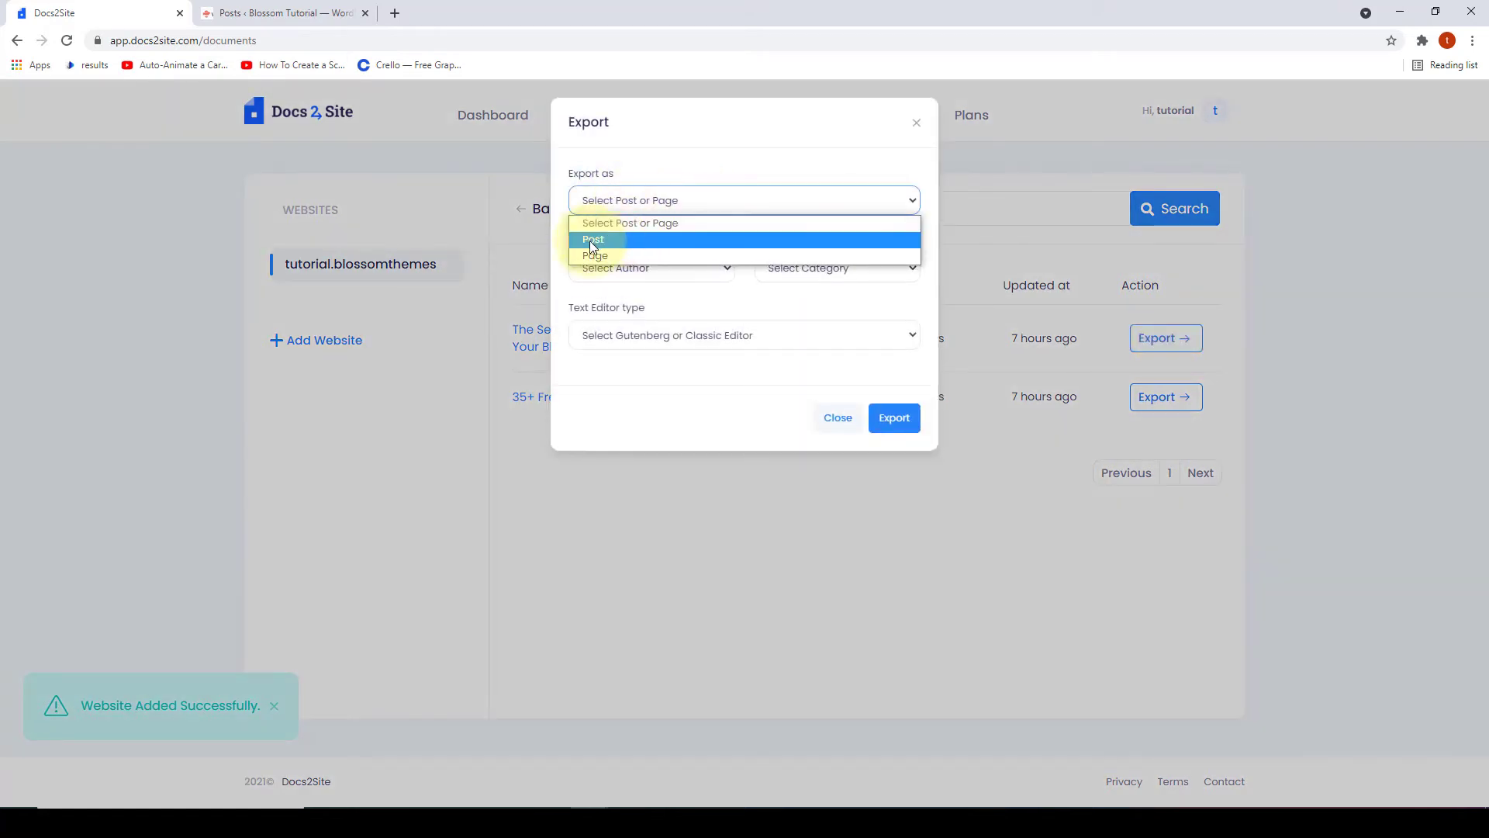
left_click(635, 242)
left_click(659, 267)
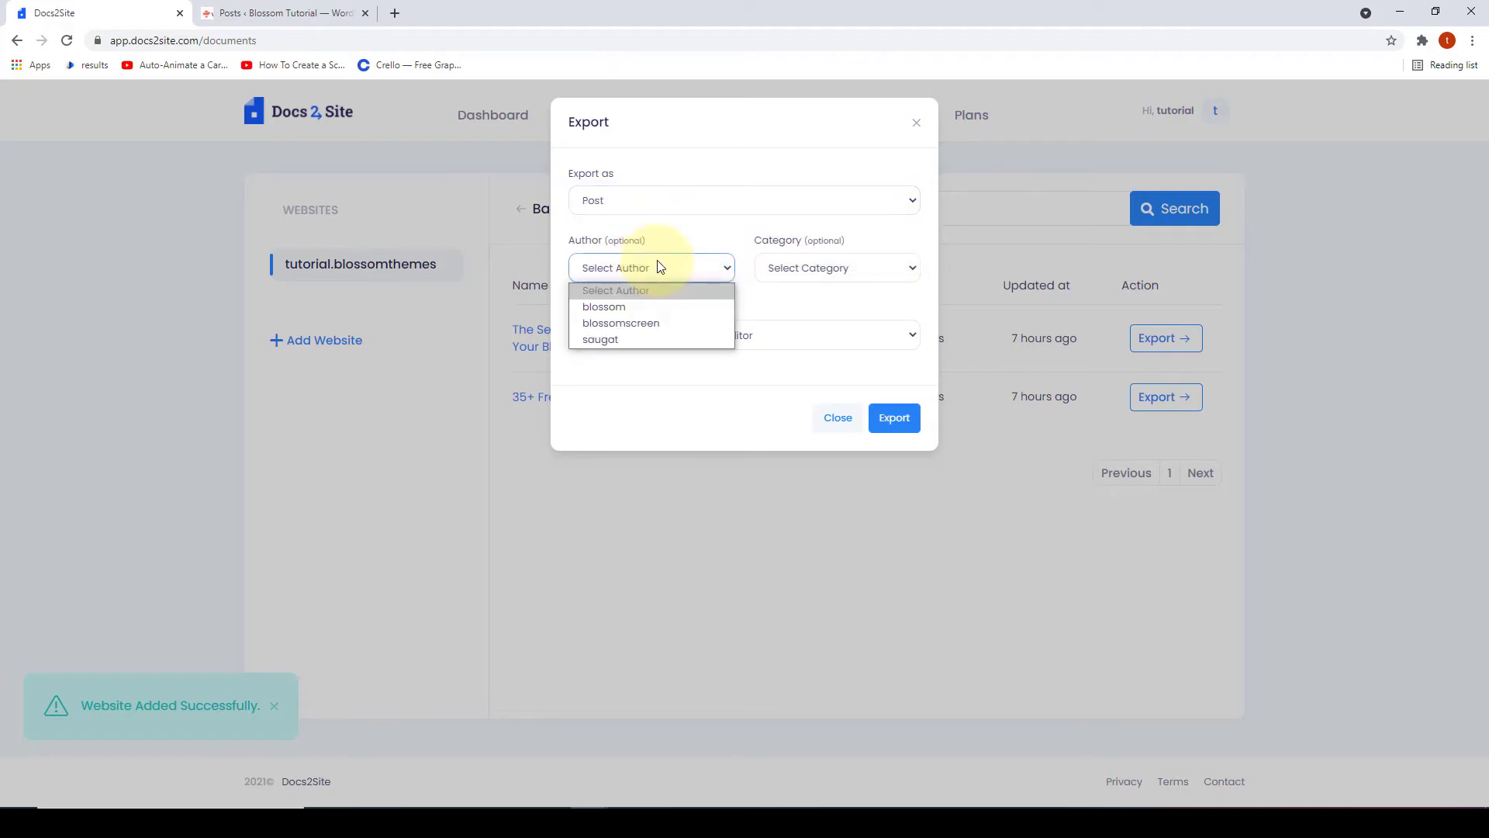
left_click(780, 270)
left_click(631, 337)
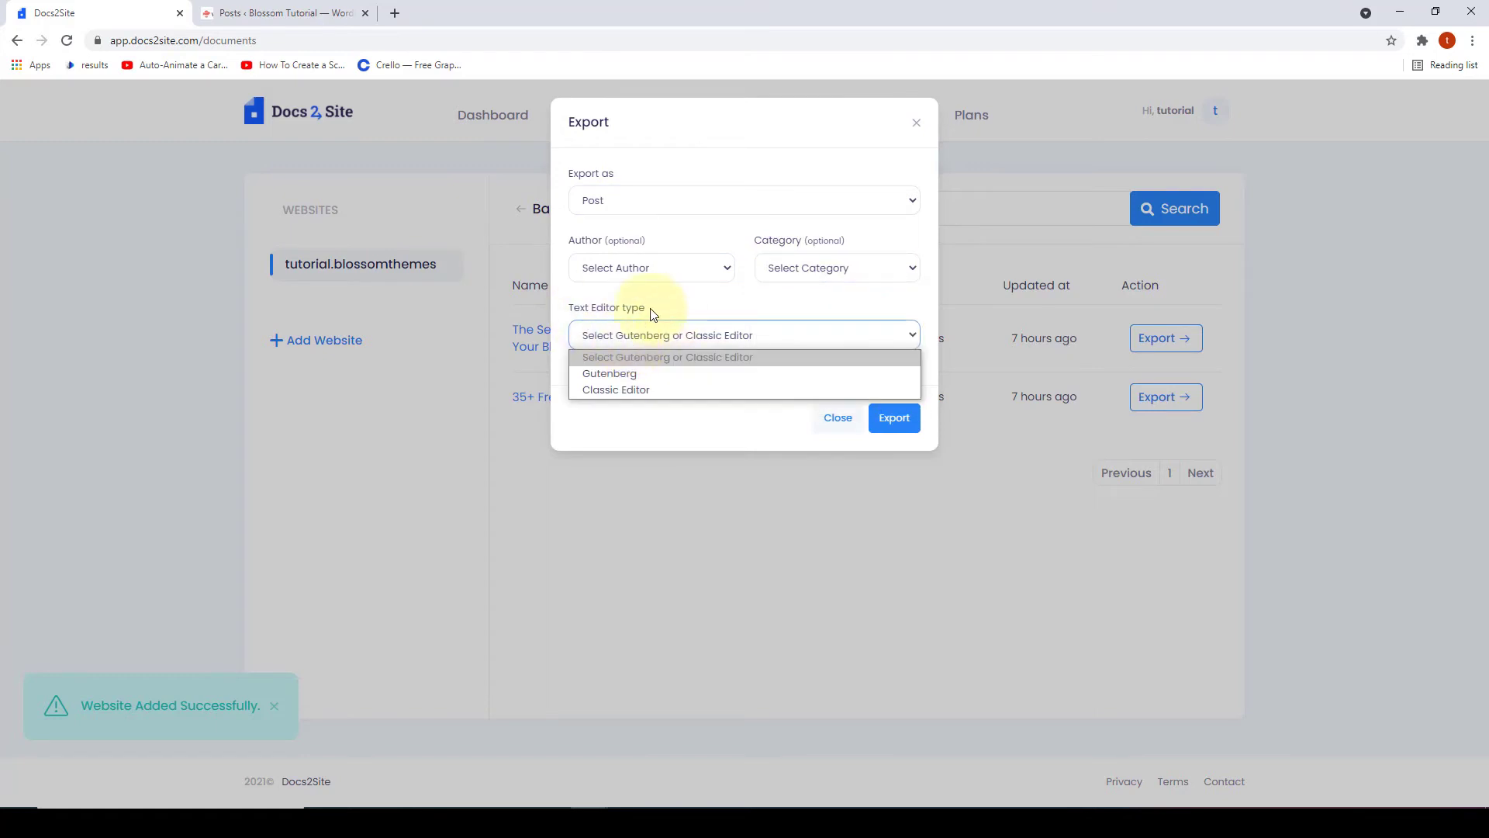
left_click(672, 375)
left_click(898, 419)
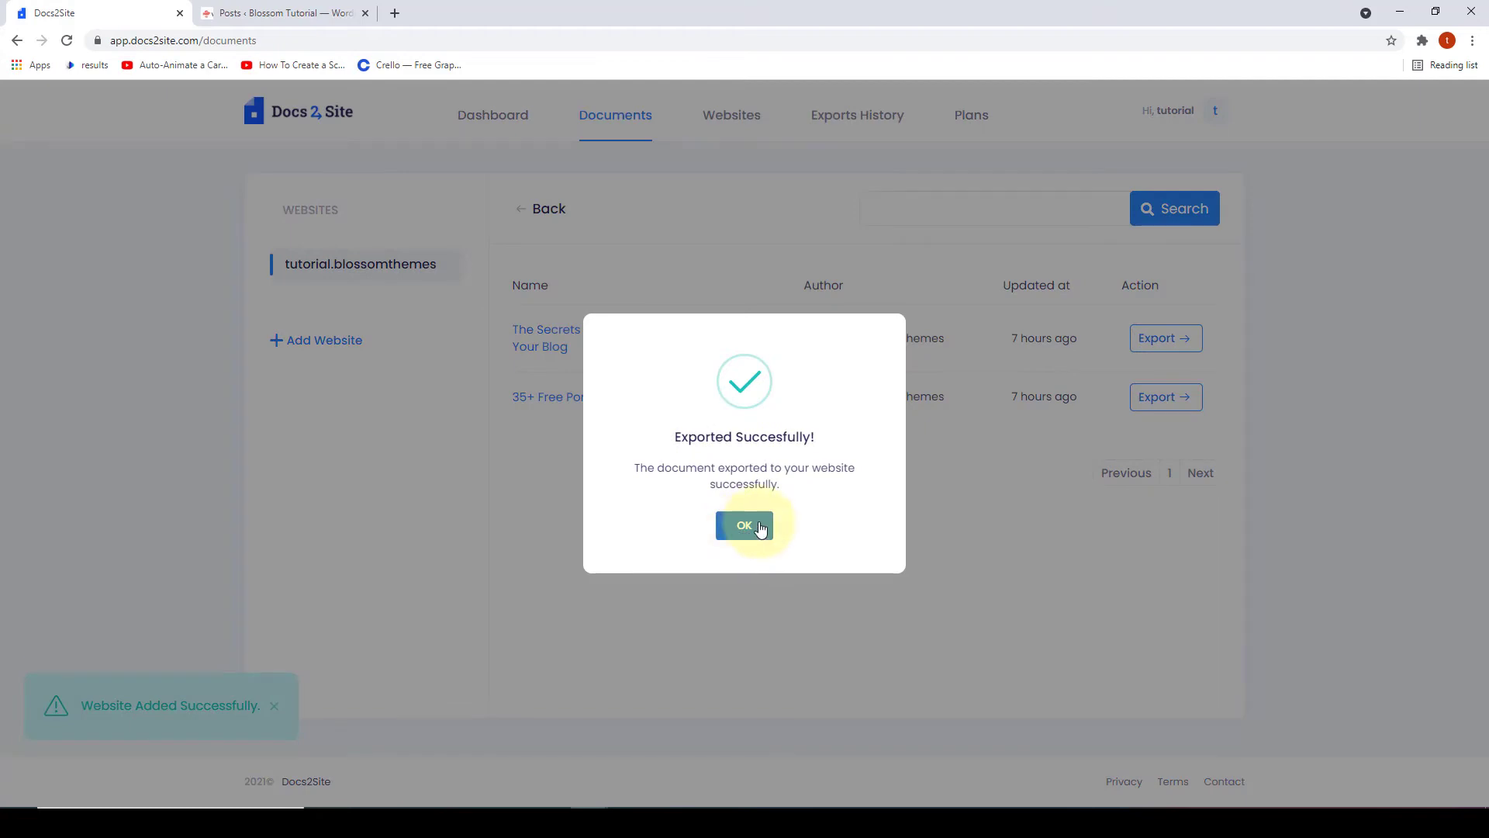
left_click(760, 528)
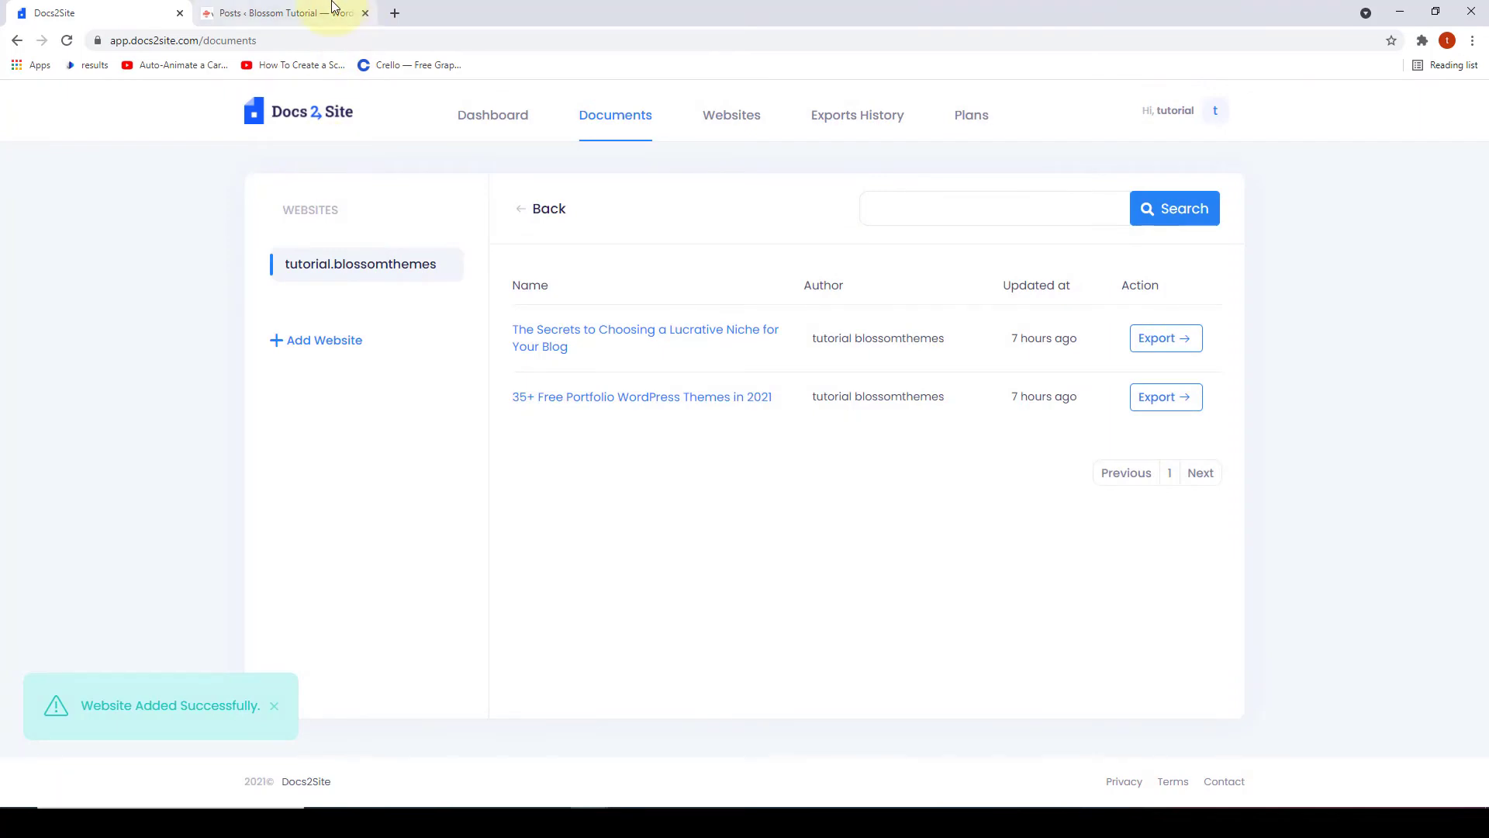
Step: Return to WordPress, refresh the posts list, and open the exported niche blog draft in the block editor
left_click(334, 9)
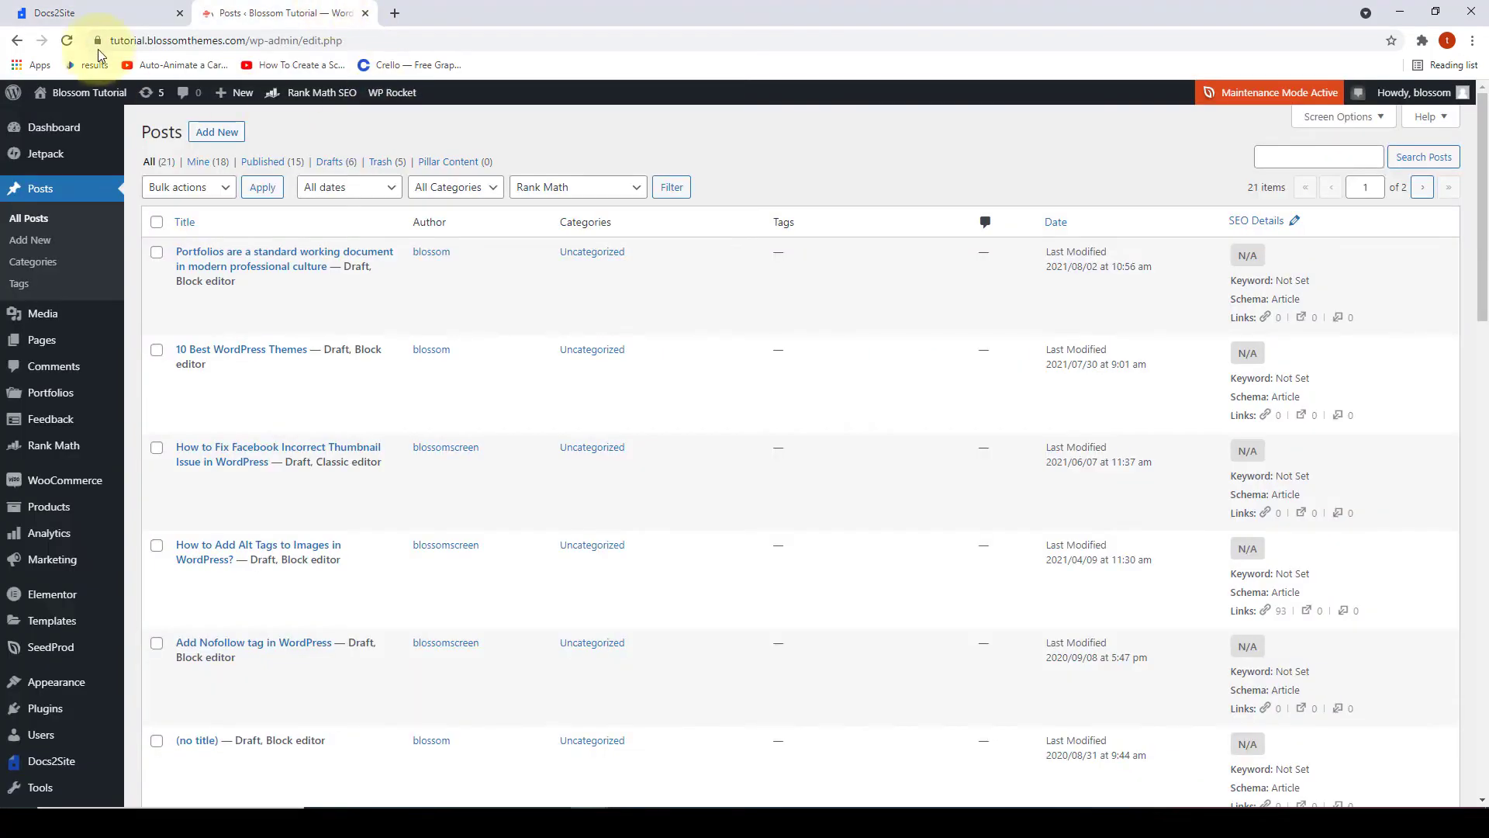
left_click(68, 40)
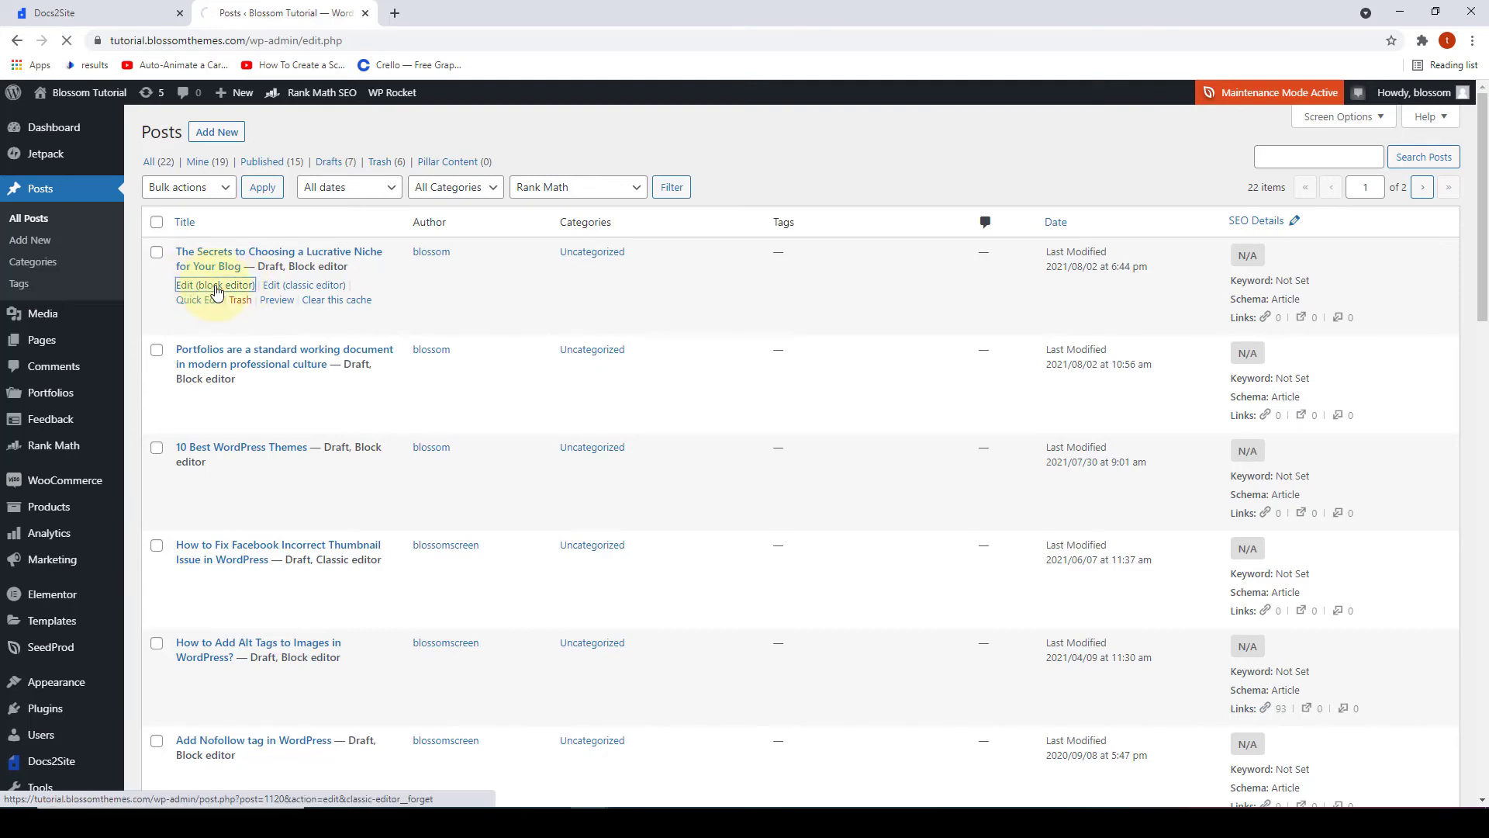
left_click(190, 289)
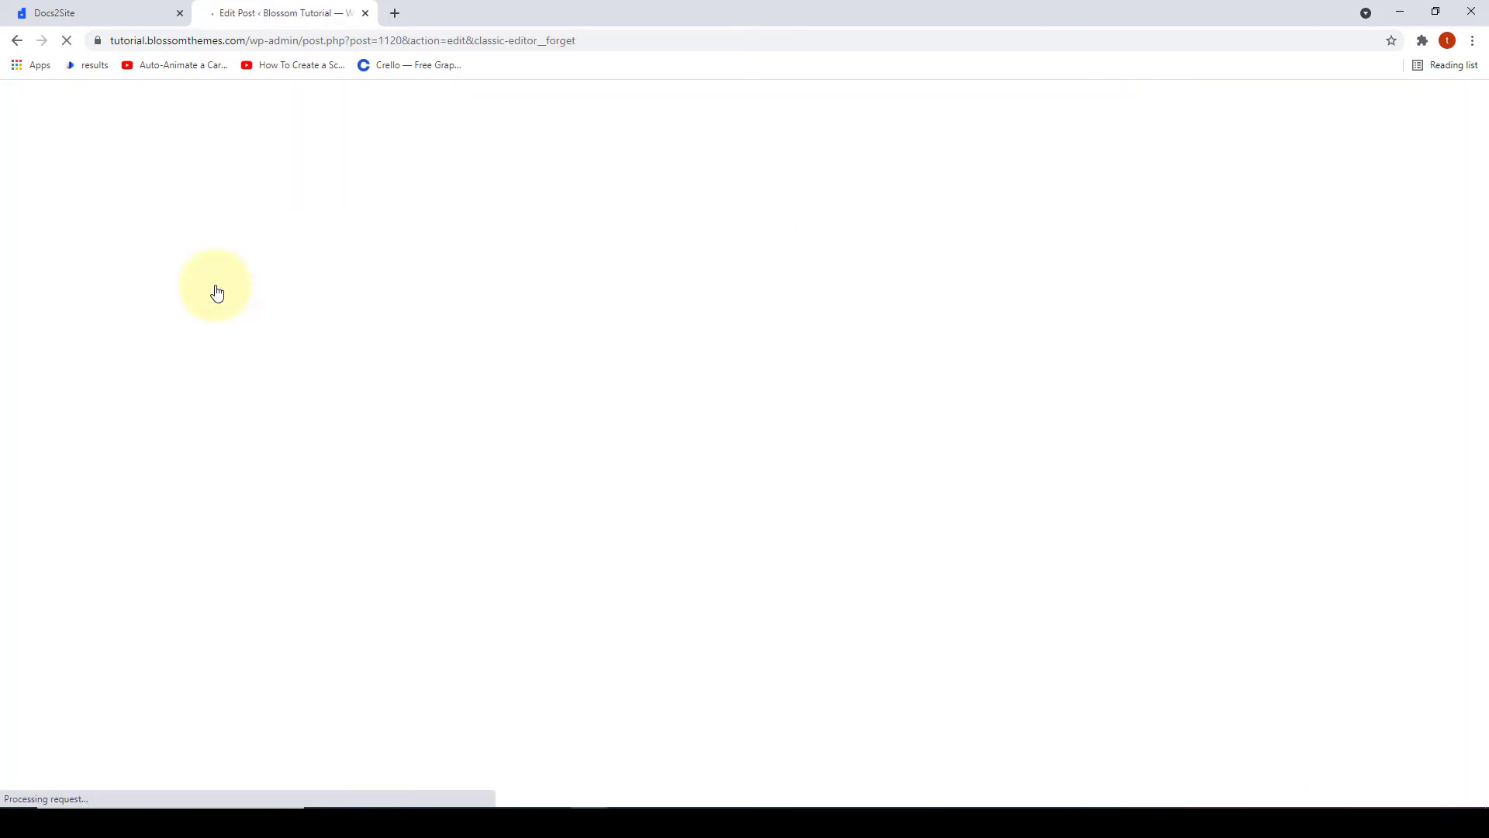
Step: Replace the post's Uncategorized category with Community, Events and Fashion Week
scroll(1047, 326, "down", 4)
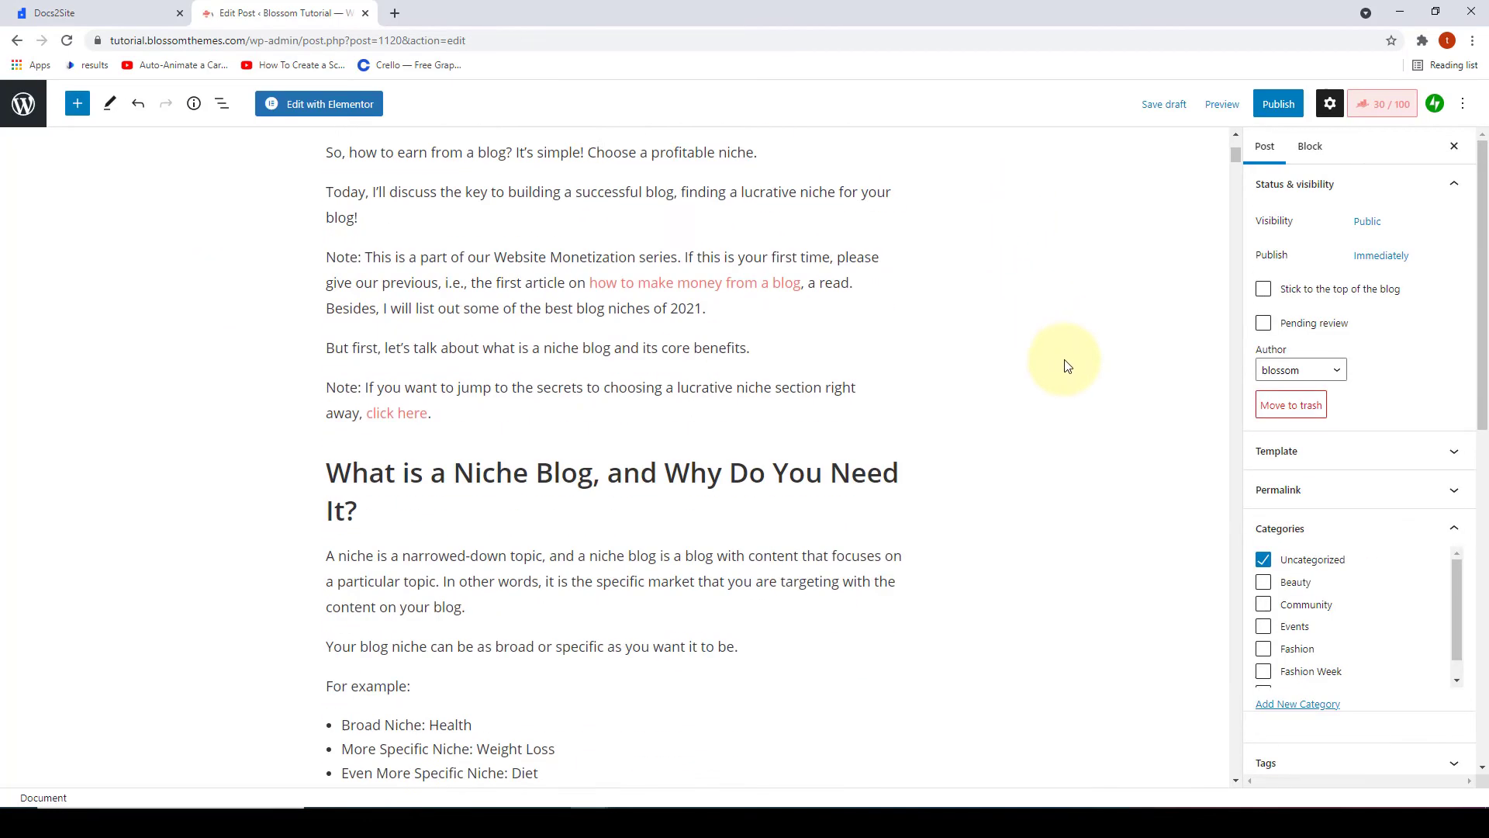
scroll(1079, 388, "down", 2)
scroll(1295, 373, "down", 3)
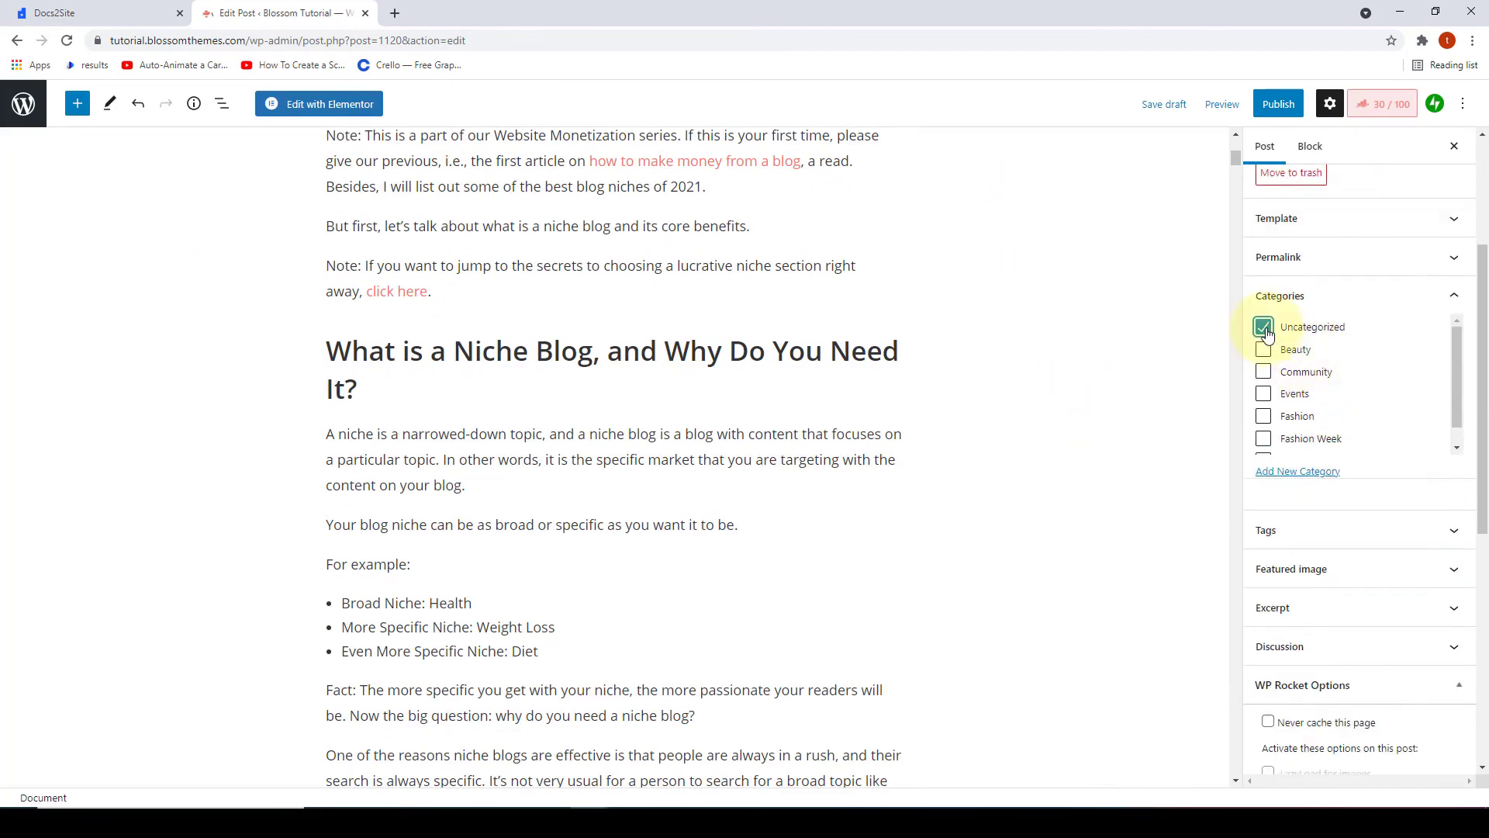
left_click(1264, 328)
left_click(1264, 374)
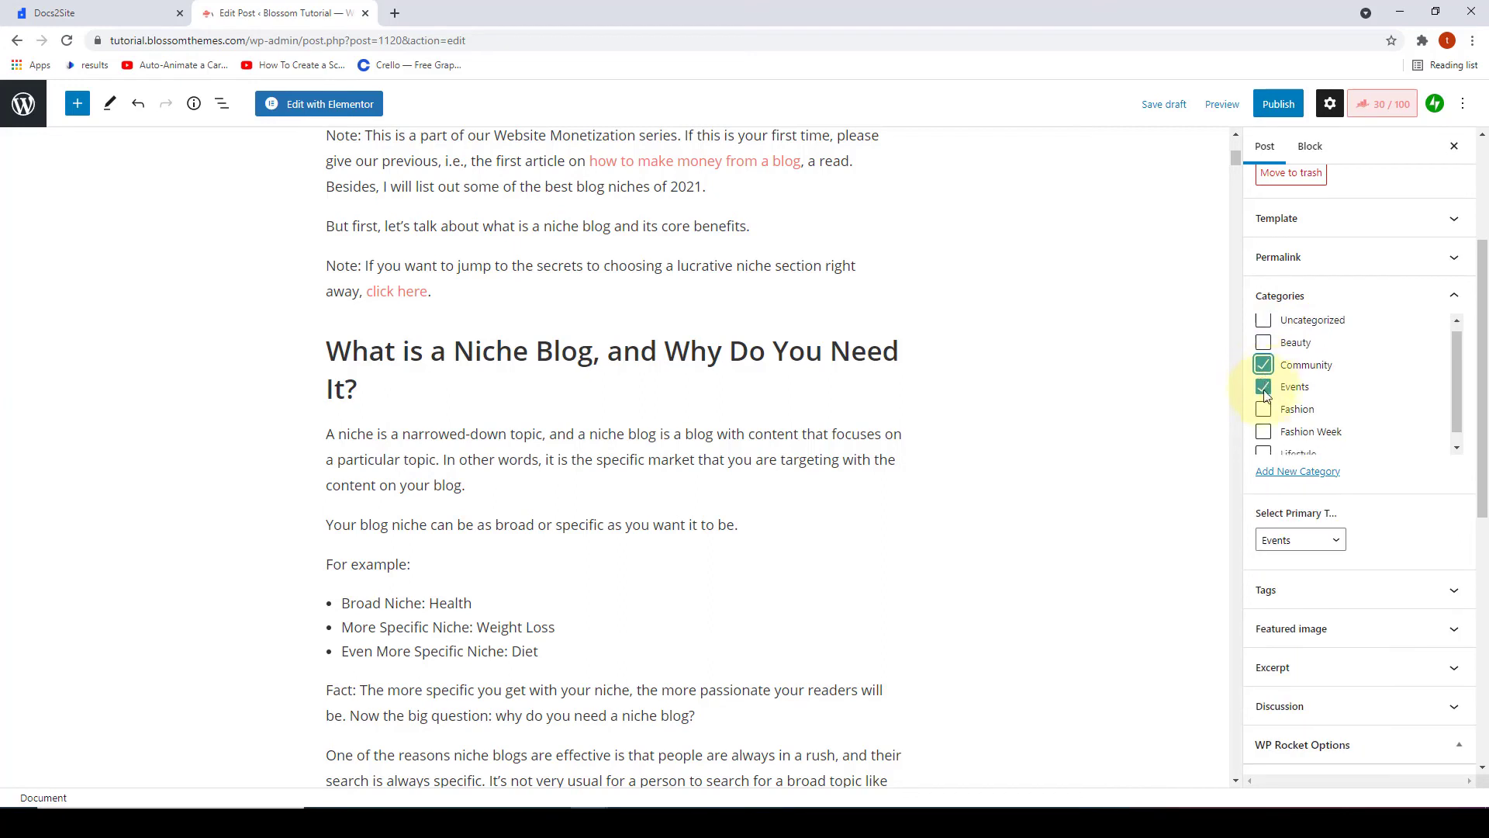
scroll(1268, 411, "down", 1)
scroll(1266, 419, "down", 3)
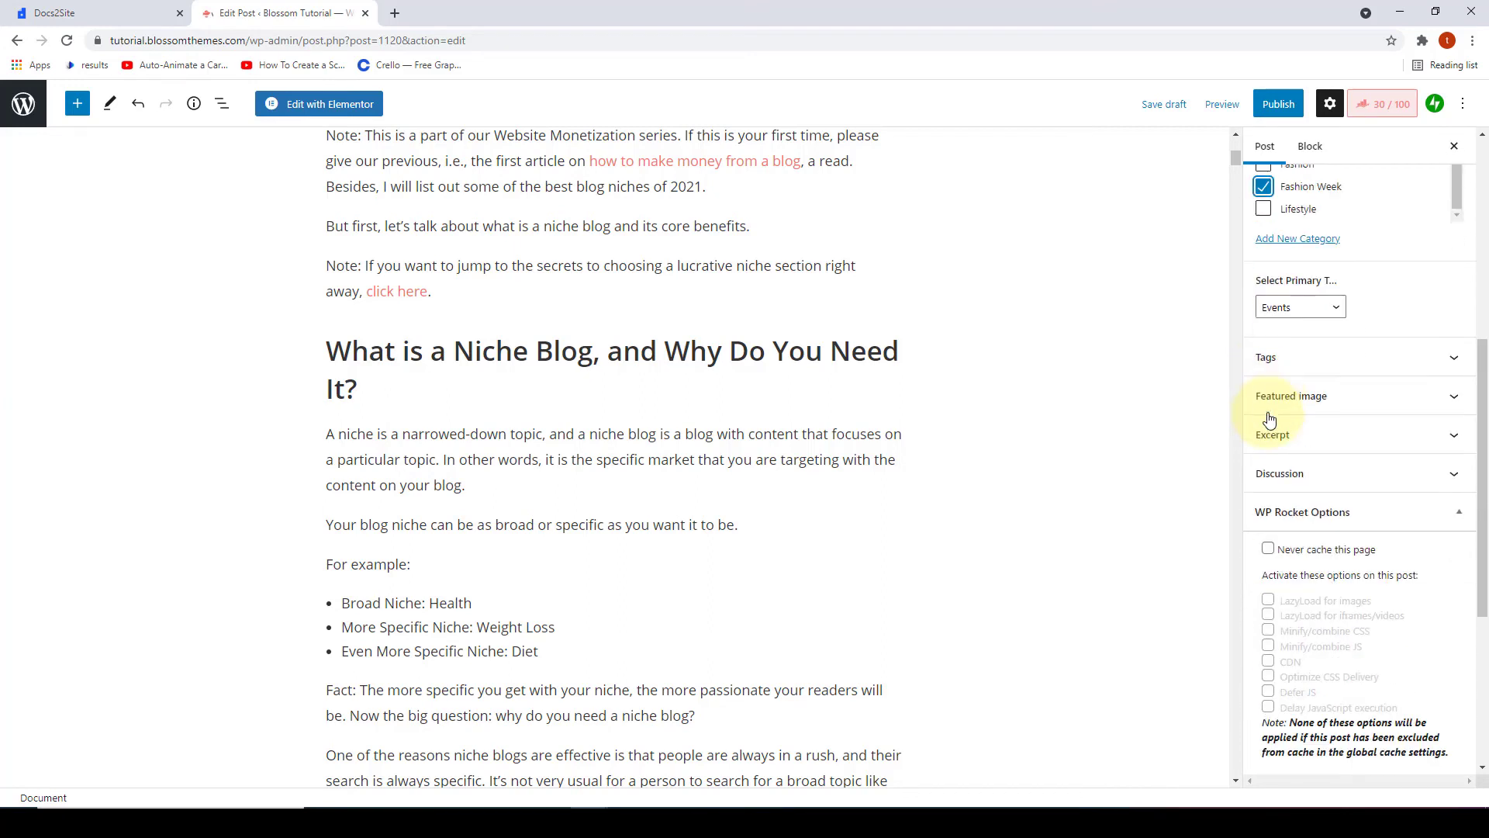
Step: Set A-Girl-on-the-Street-1.jpg from the media library as the post's featured image
left_click(1390, 403)
left_click(1384, 335)
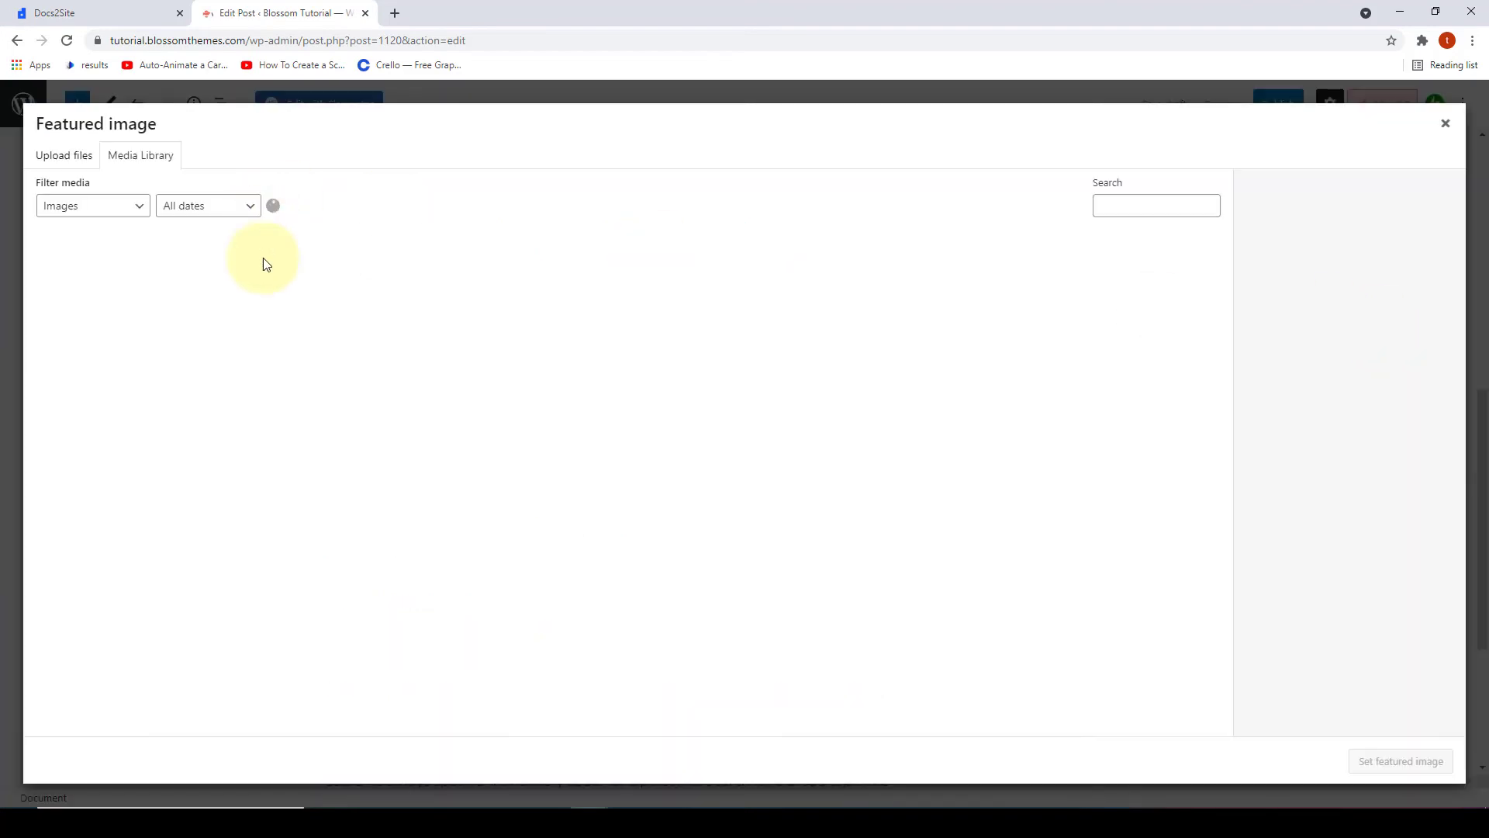
left_click(115, 299)
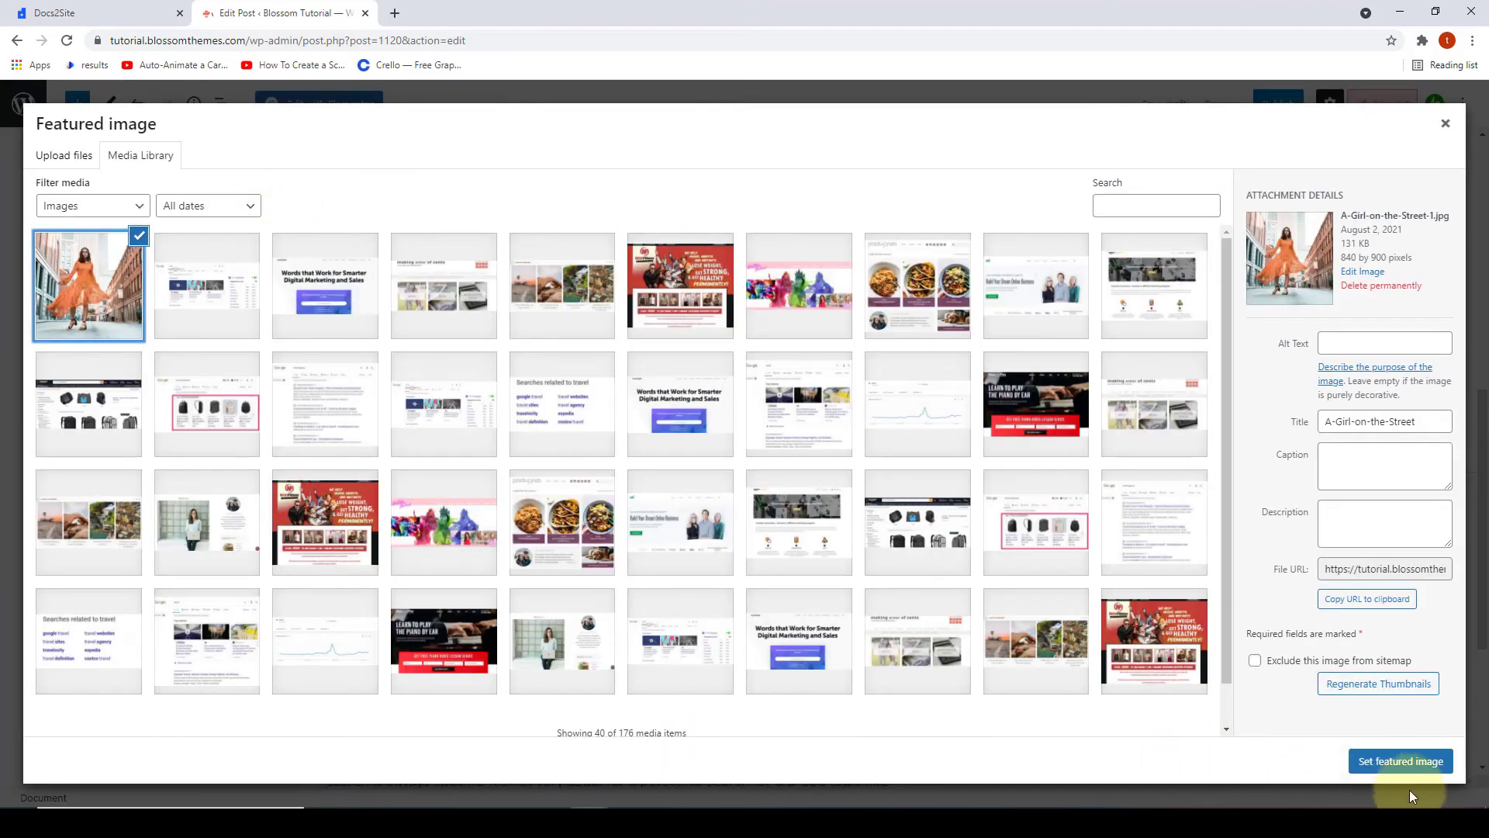
left_click(1401, 761)
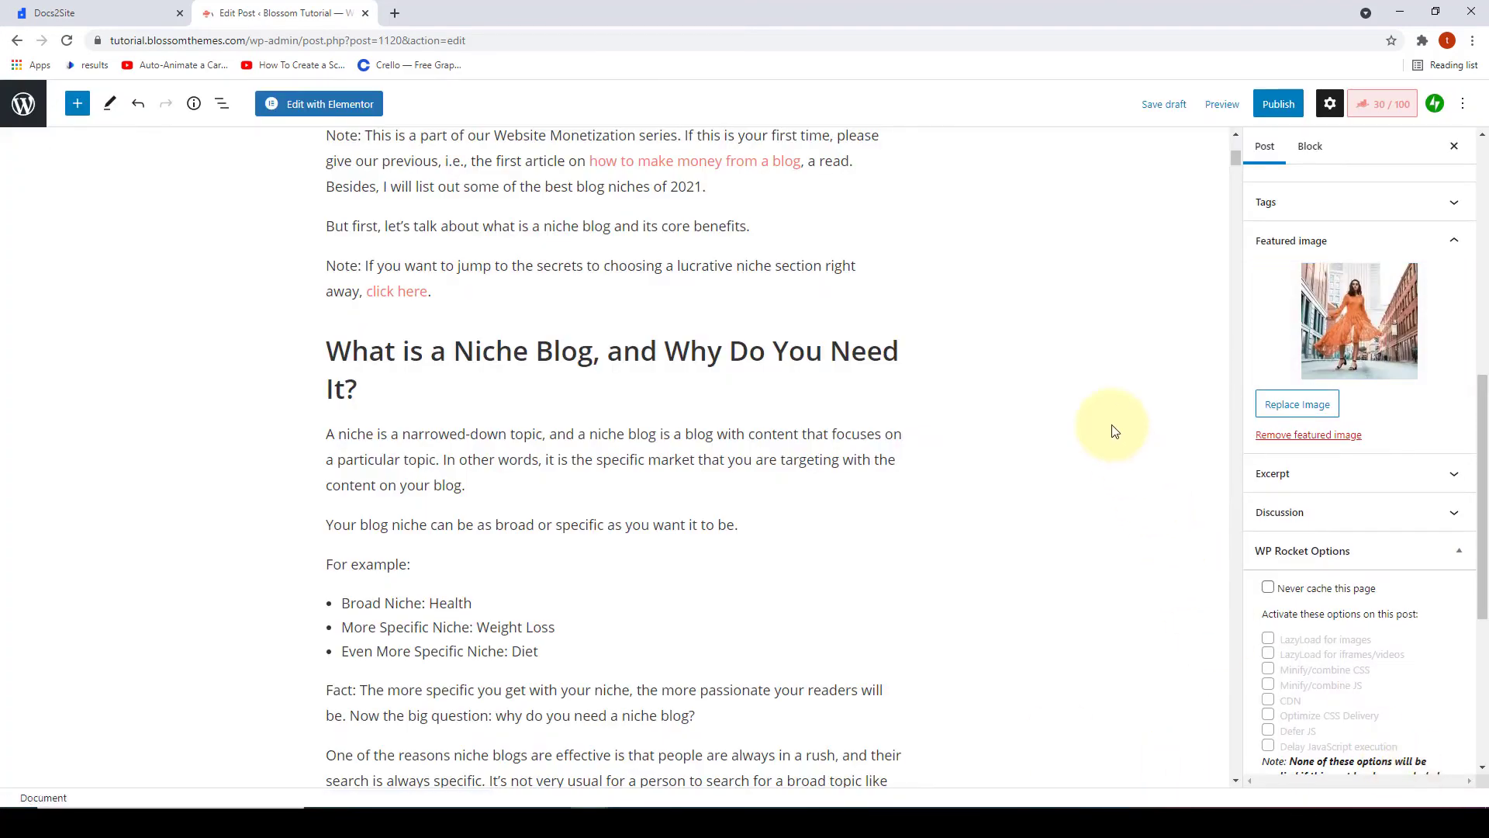
Step: Examine the exported post's text, headings, links and images from start to end in the editor
scroll(1113, 431, "down", 20)
left_click(831, 385)
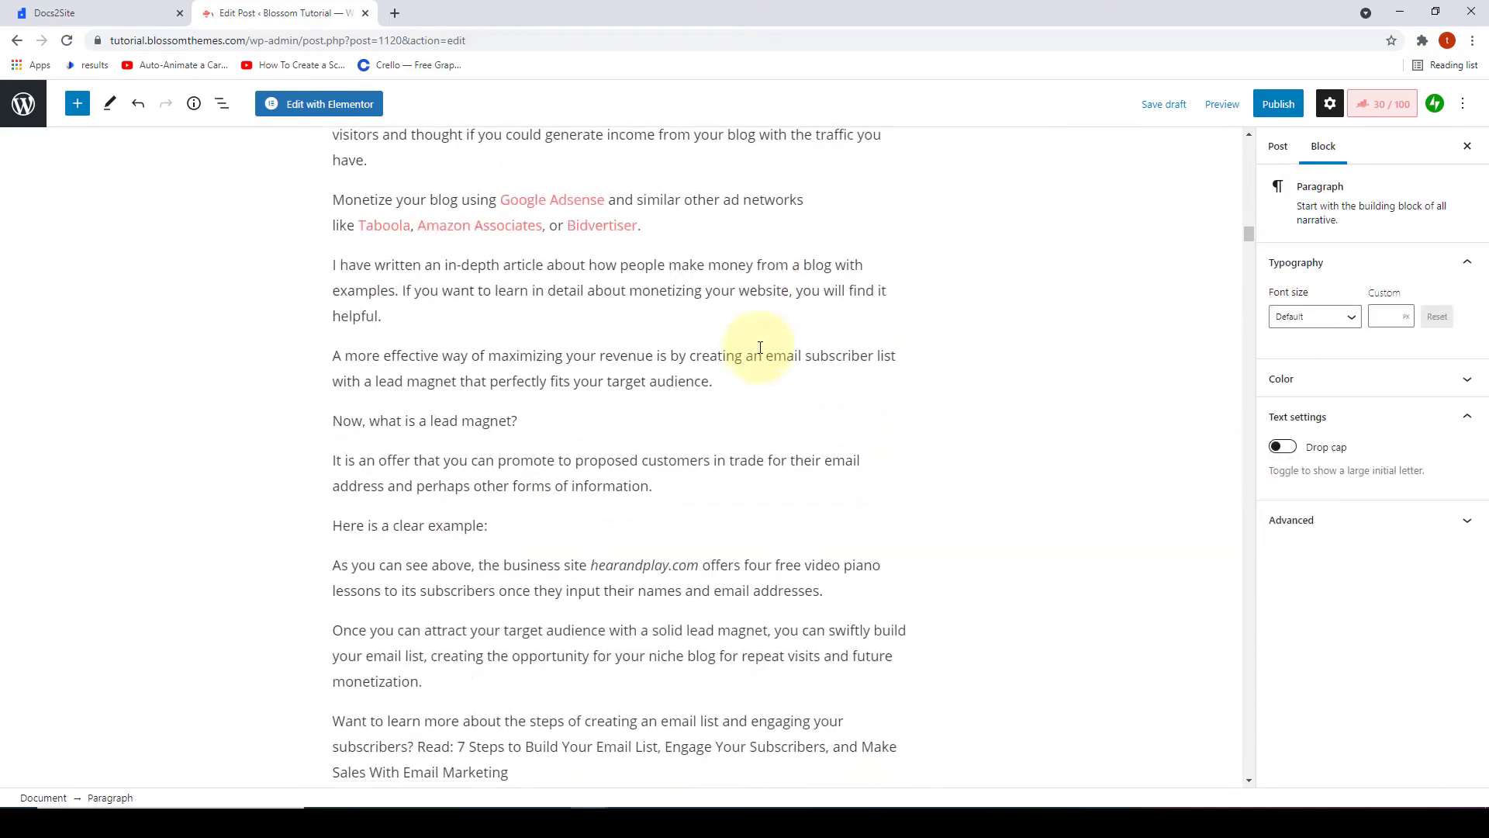
scroll(764, 349, "down", 20)
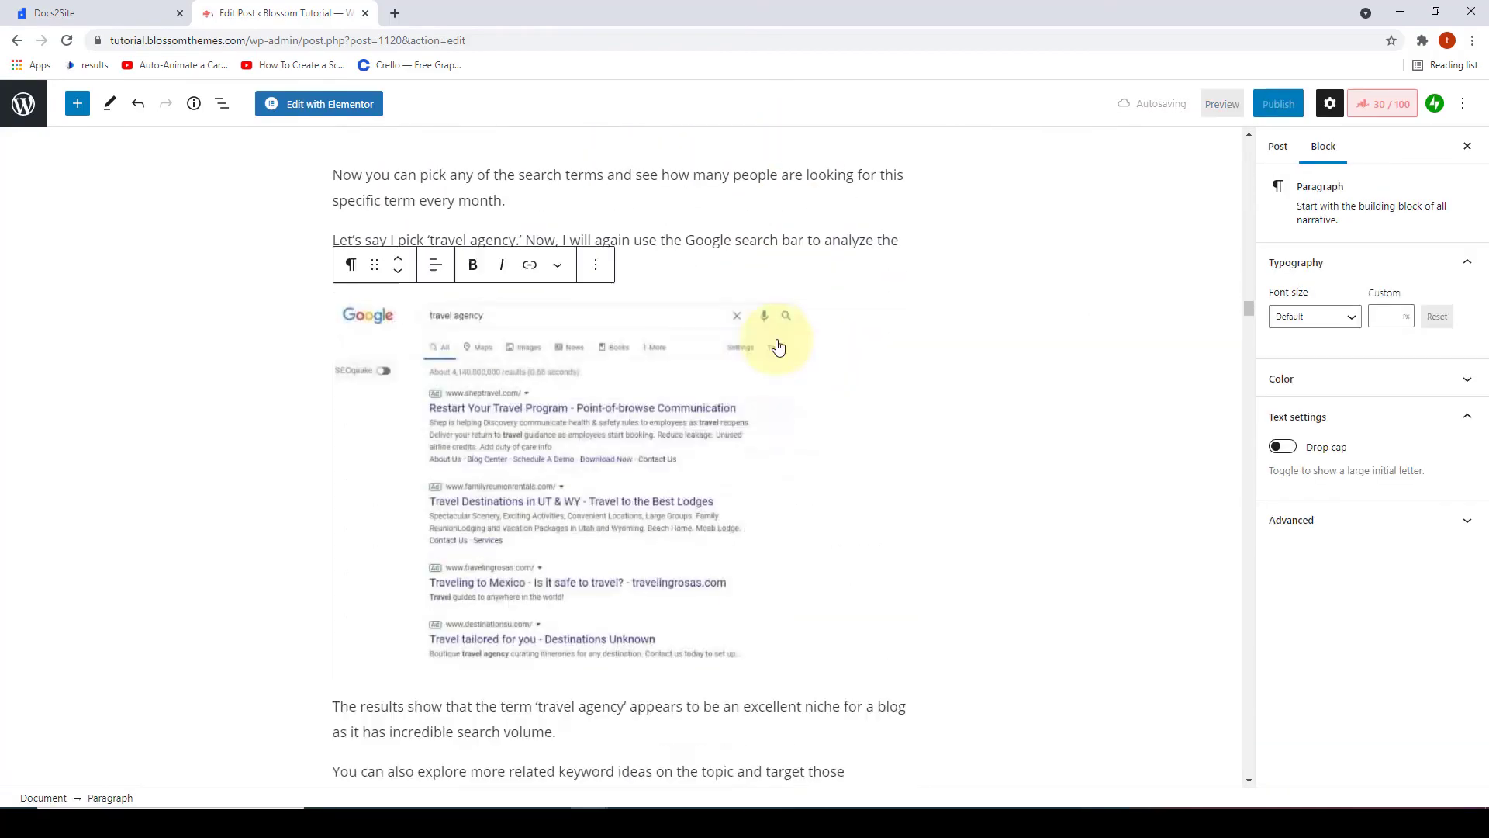
scroll(778, 347, "down", 20)
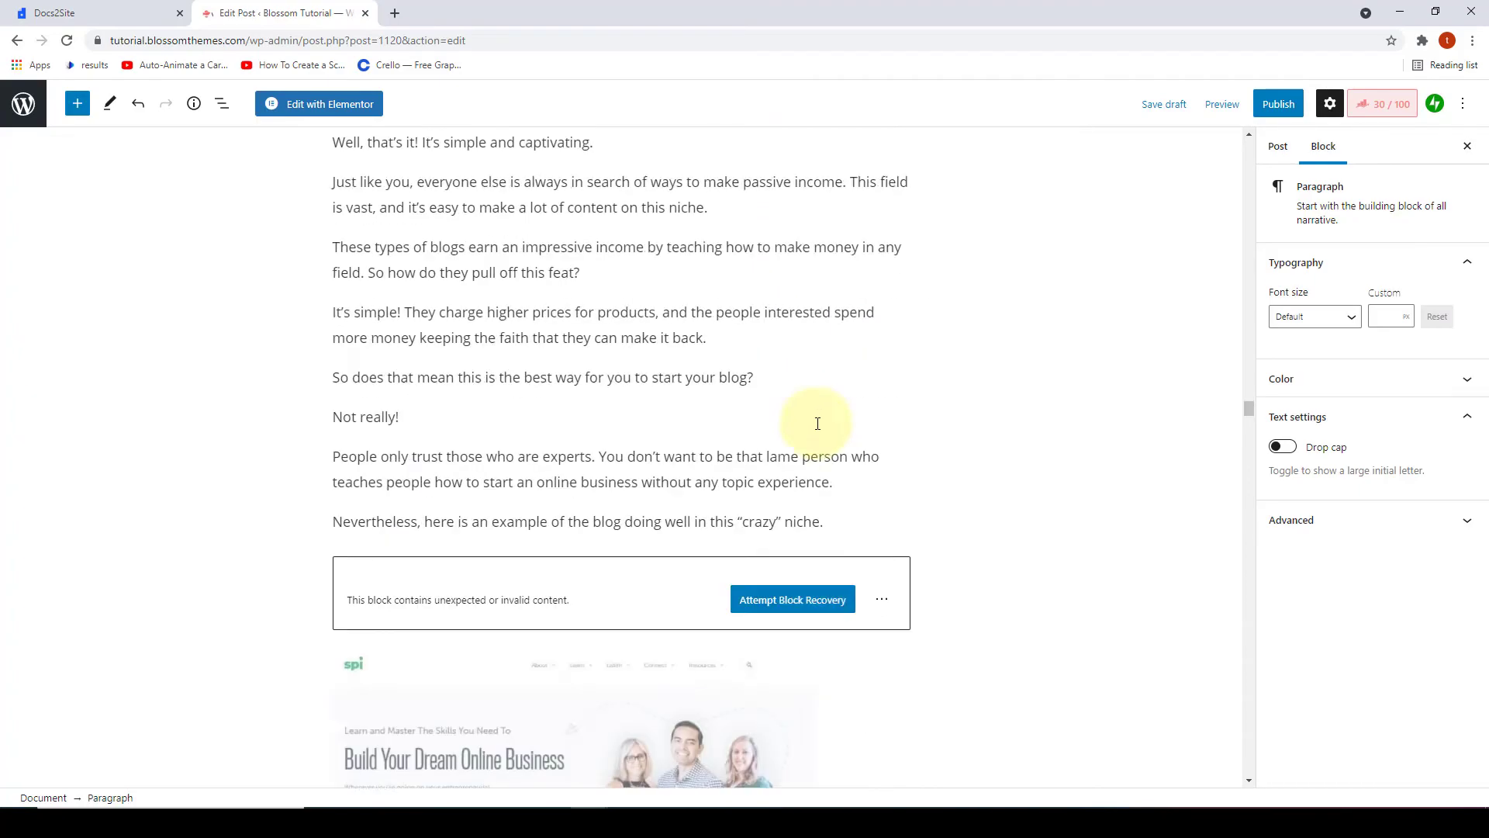
scroll(817, 423, "down", 20)
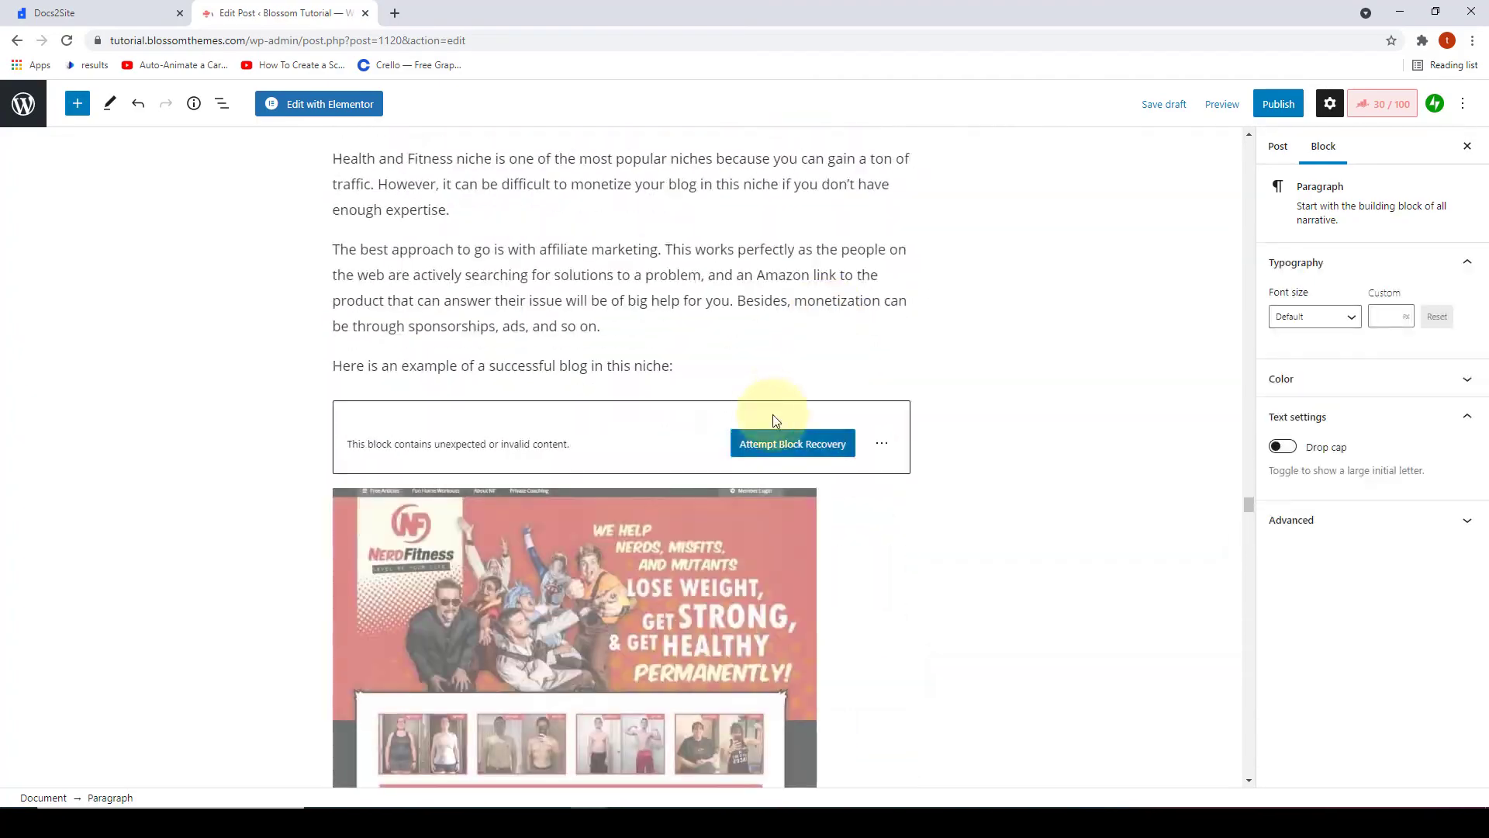
scroll(774, 419, "down", 20)
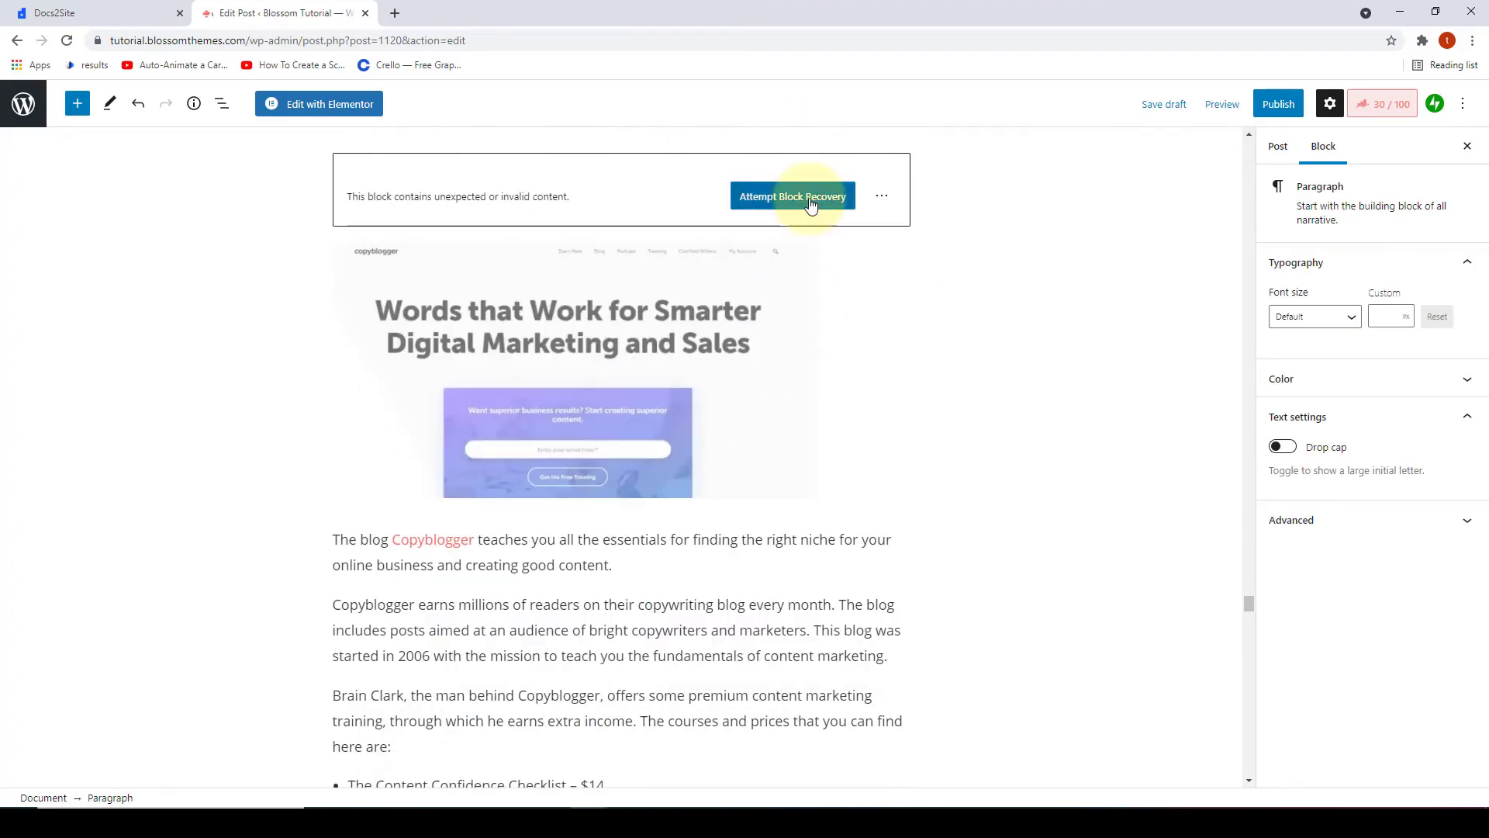
scroll(811, 204, "down", 20)
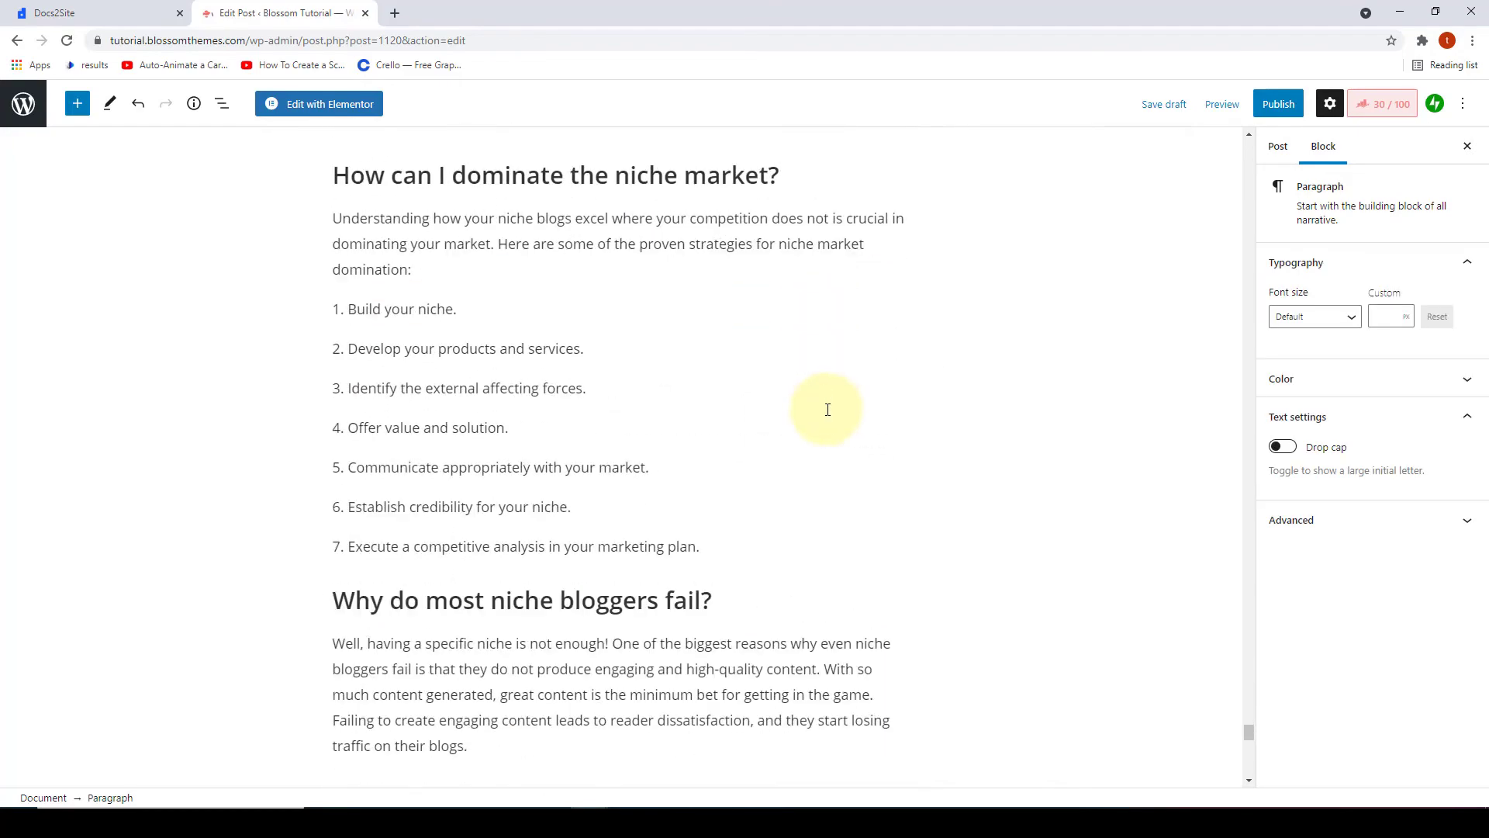
scroll(828, 409, "down", 10)
scroll(1038, 473, "up", 3)
left_click_drag(1248, 754, 1223, 146)
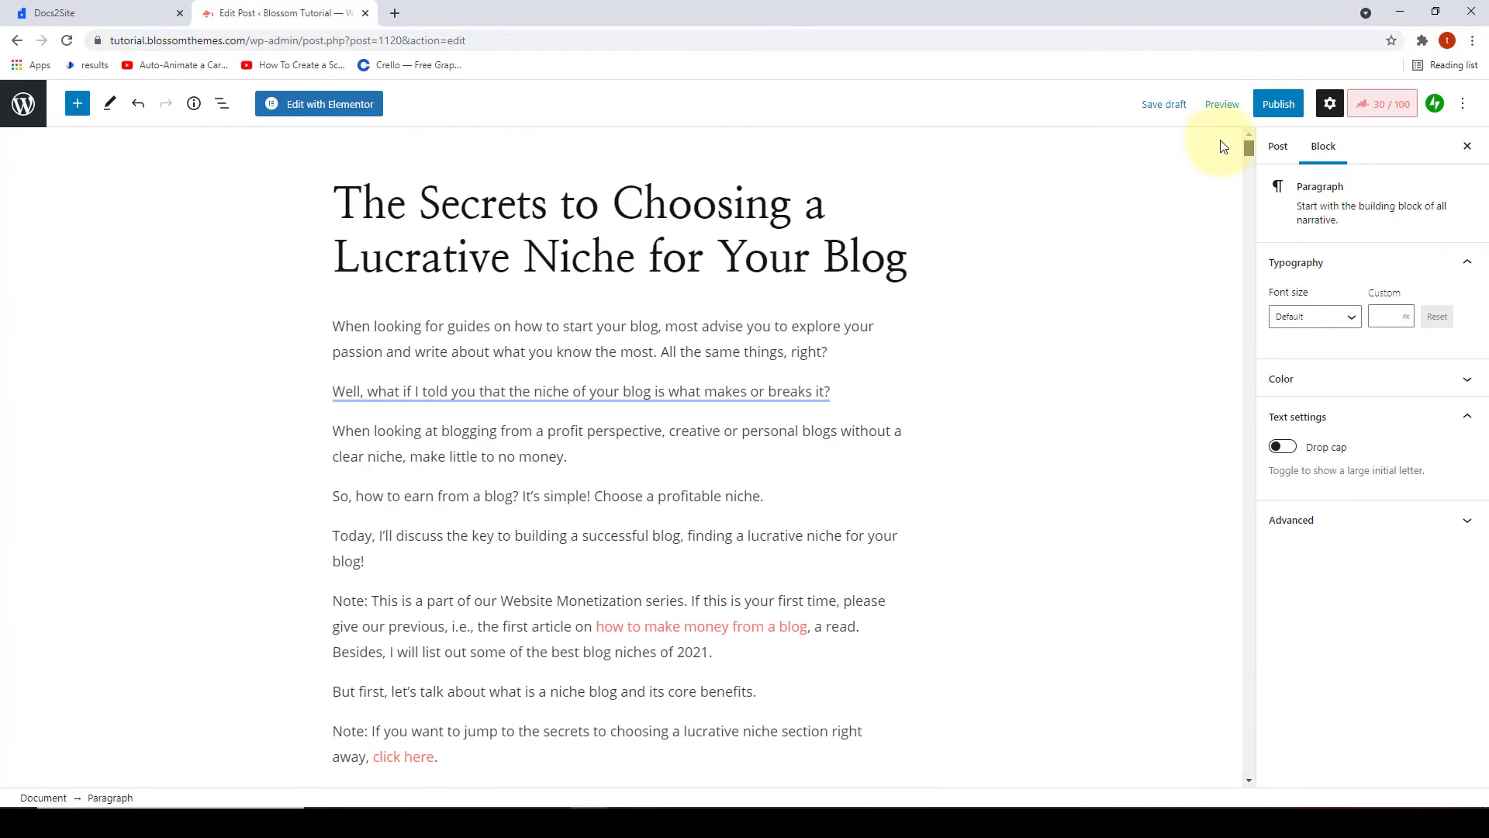
Step: Publish the post and open its live page in a new browser tab
left_click(1290, 113)
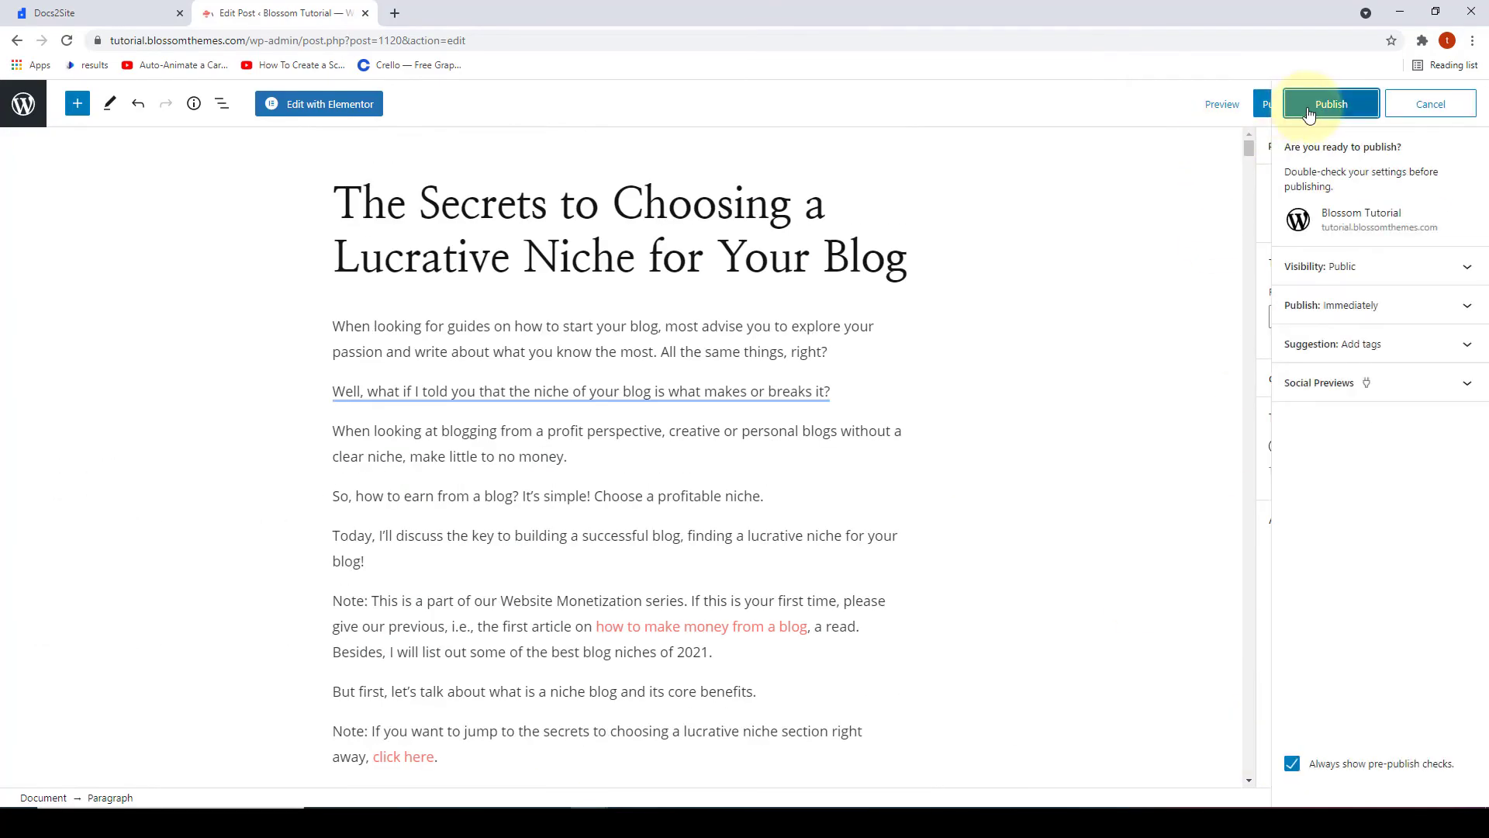
left_click(1309, 114)
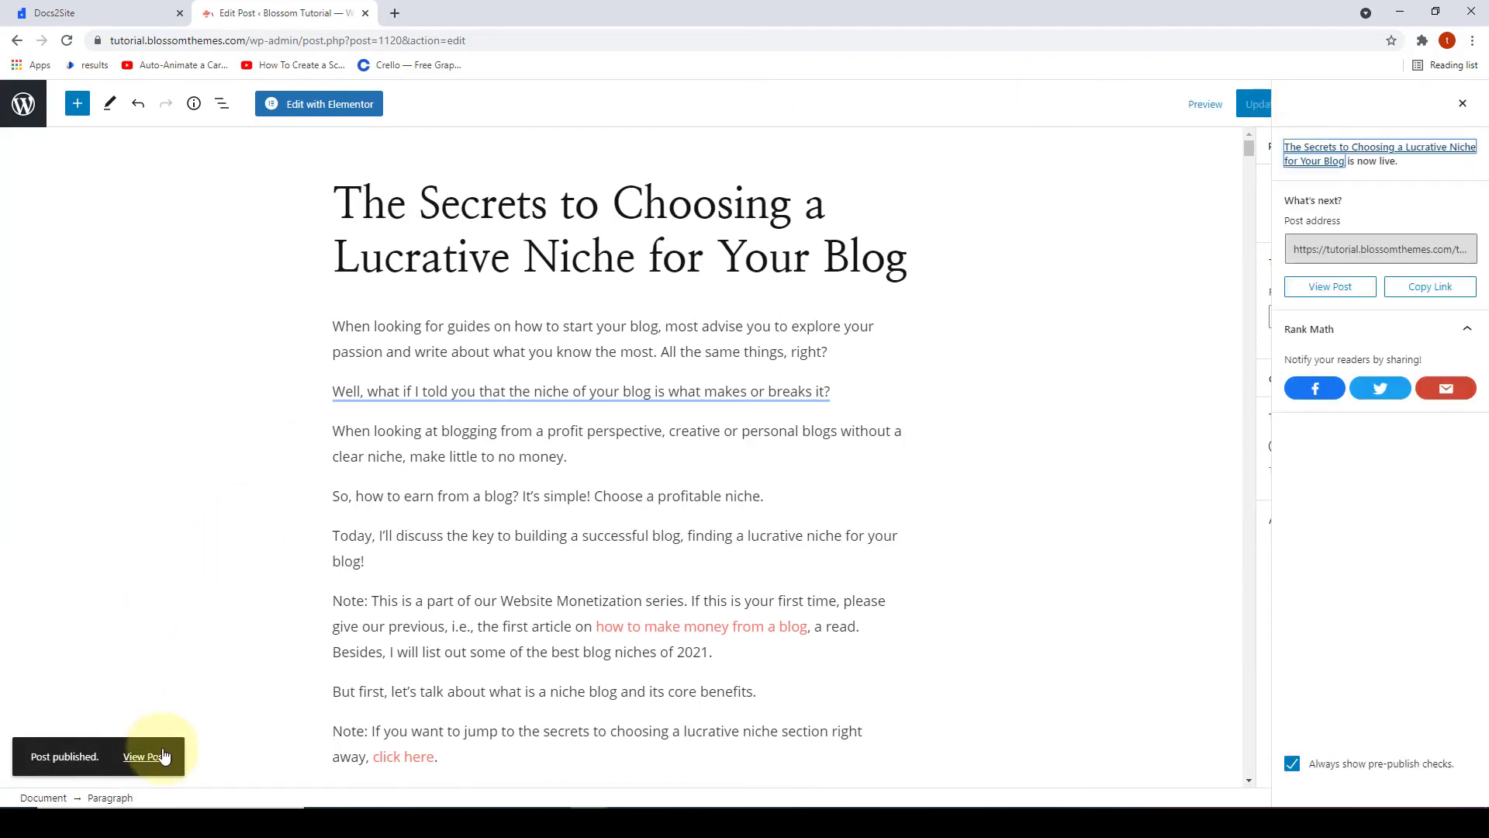
right_click(162, 764)
left_click(225, 621)
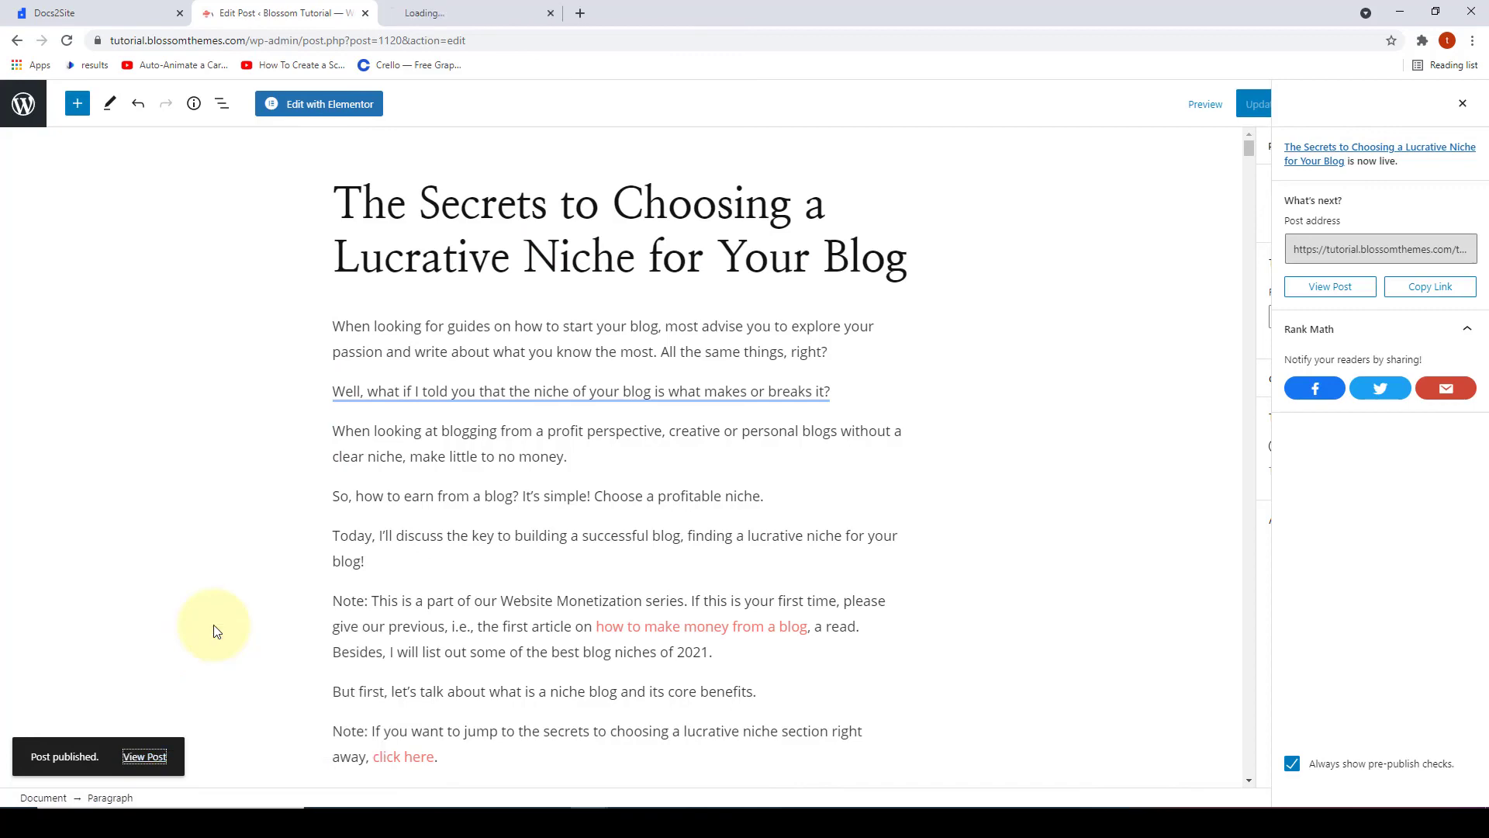
Step: Examine the live post's featured image, headings, text, links and images from start to end, and return to its title
left_click(508, 10)
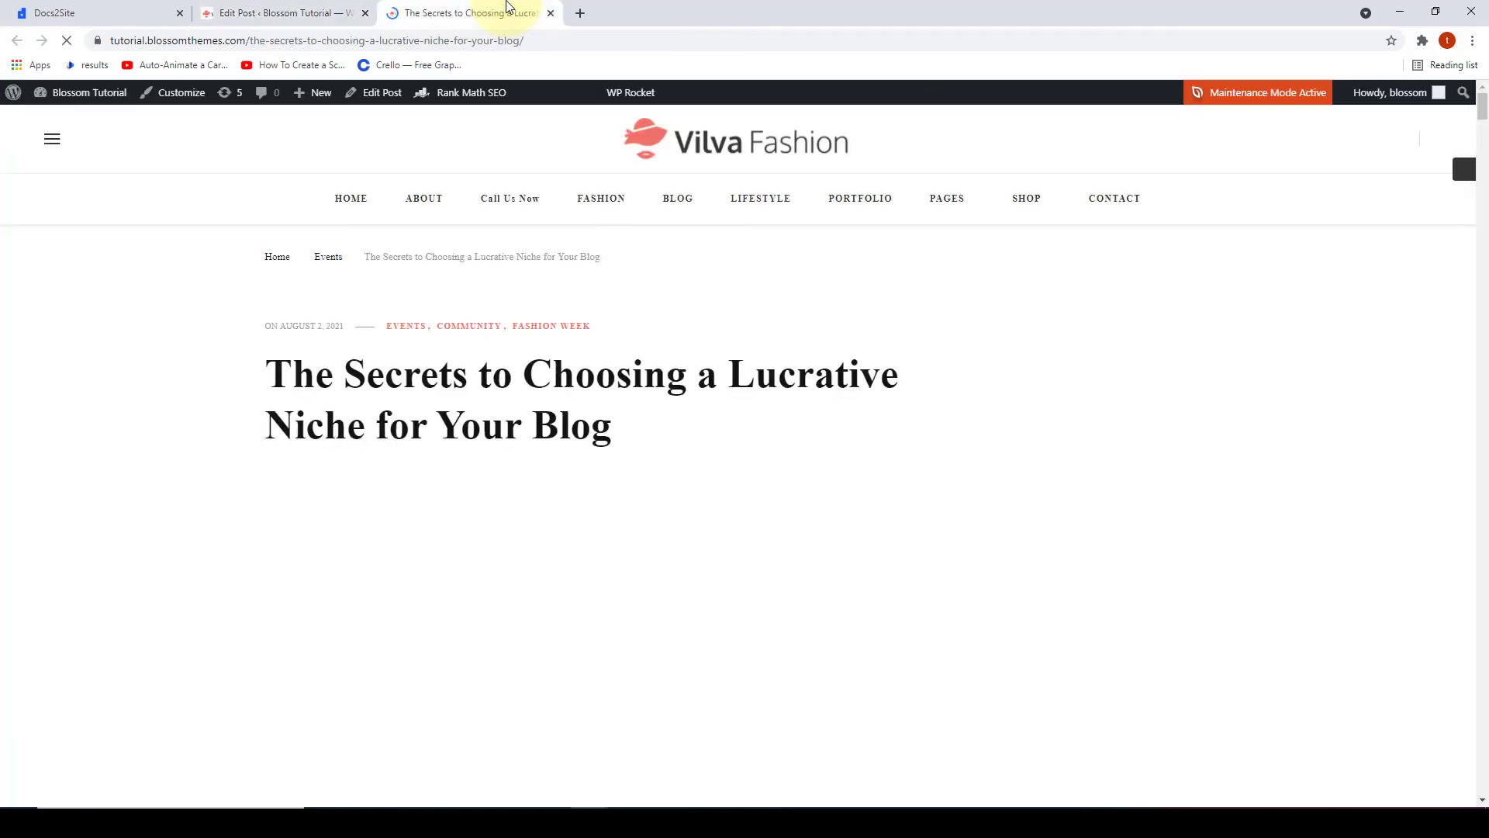
scroll(882, 352, "down", 4)
scroll(920, 354, "down", 4)
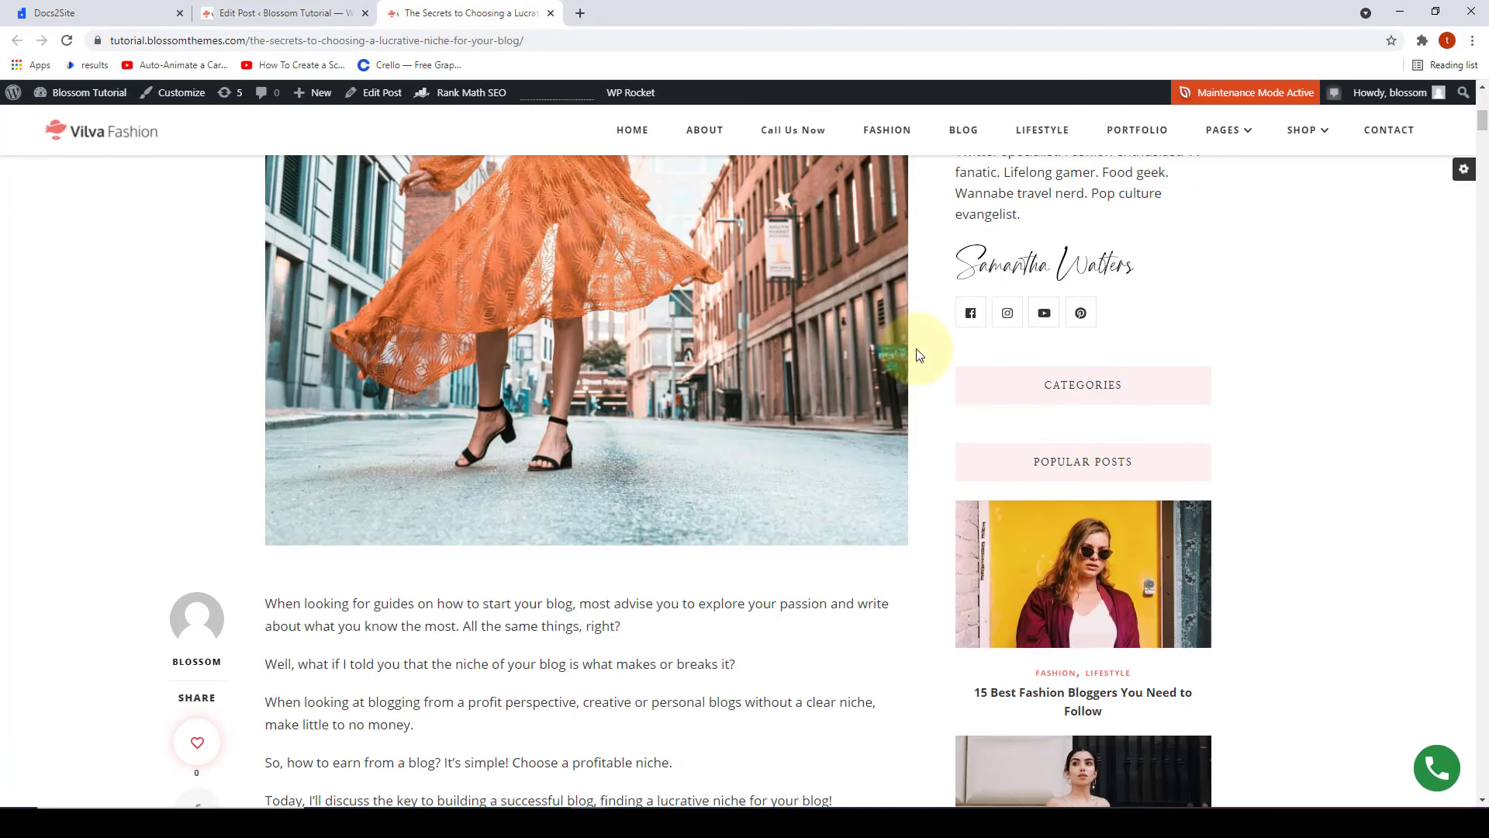
scroll(919, 354, "down", 18)
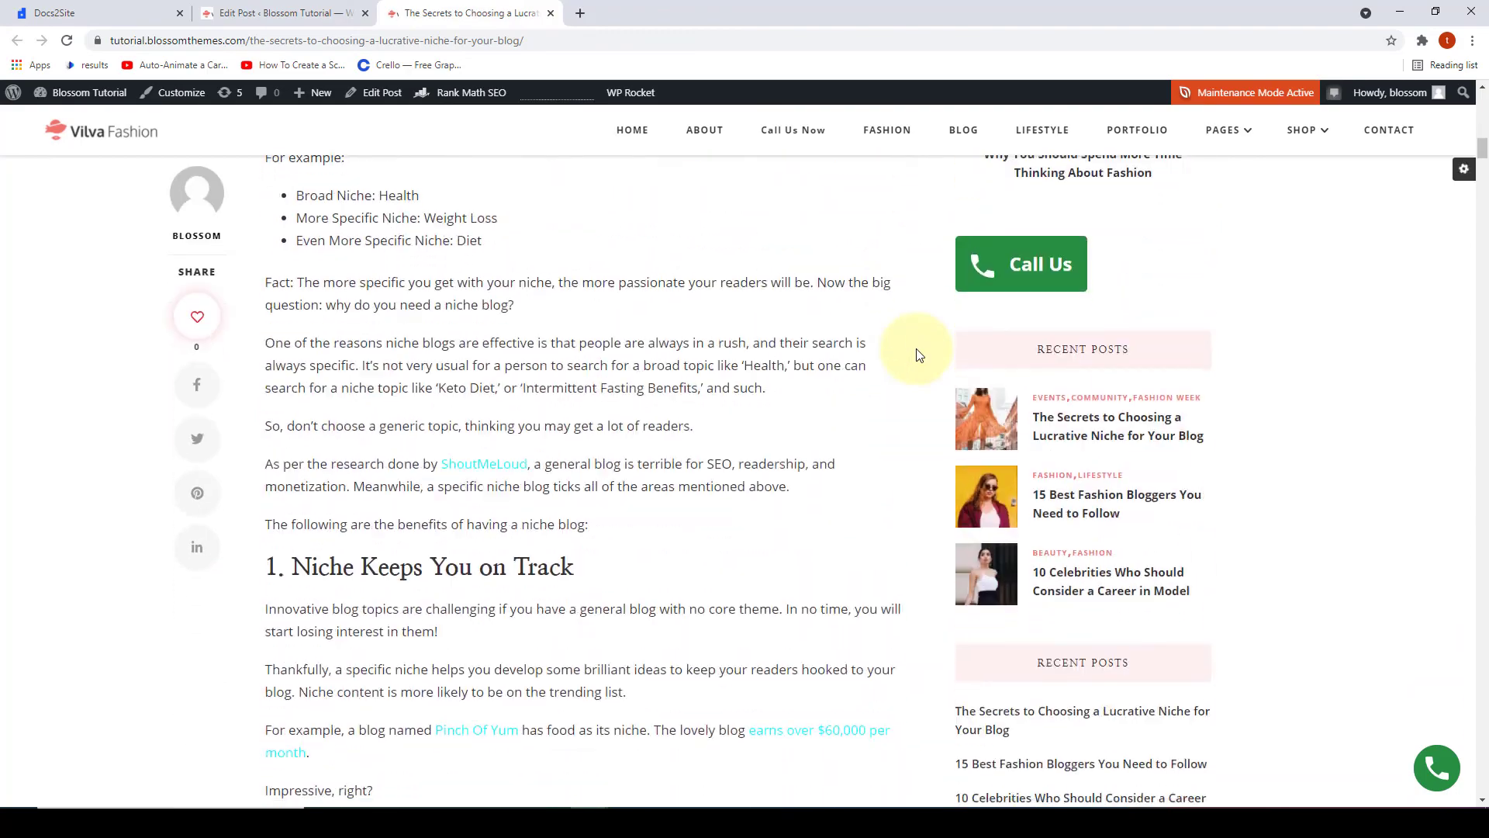
scroll(919, 354, "down", 20)
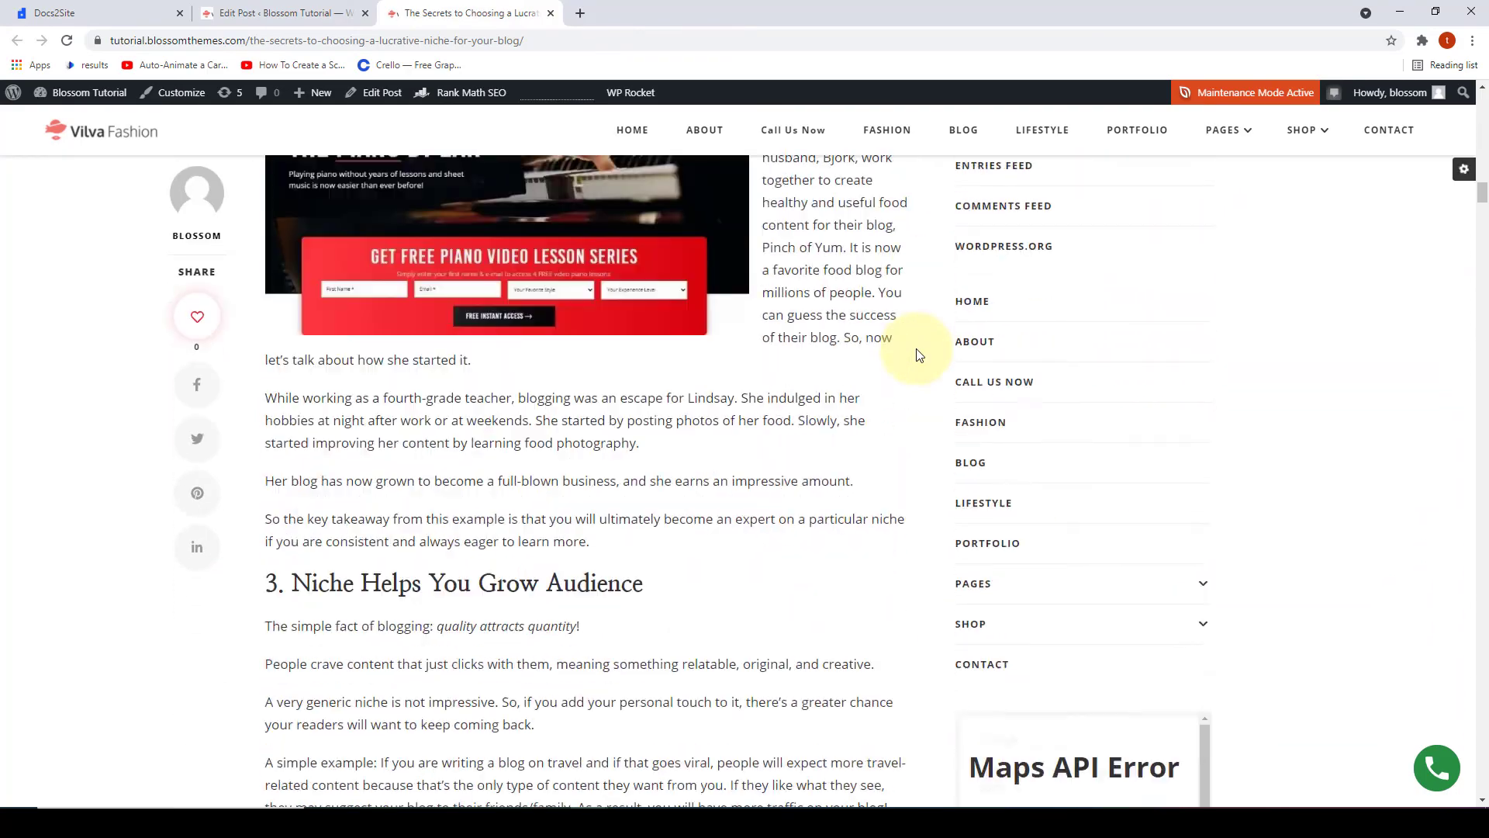
scroll(919, 355, "down", 20)
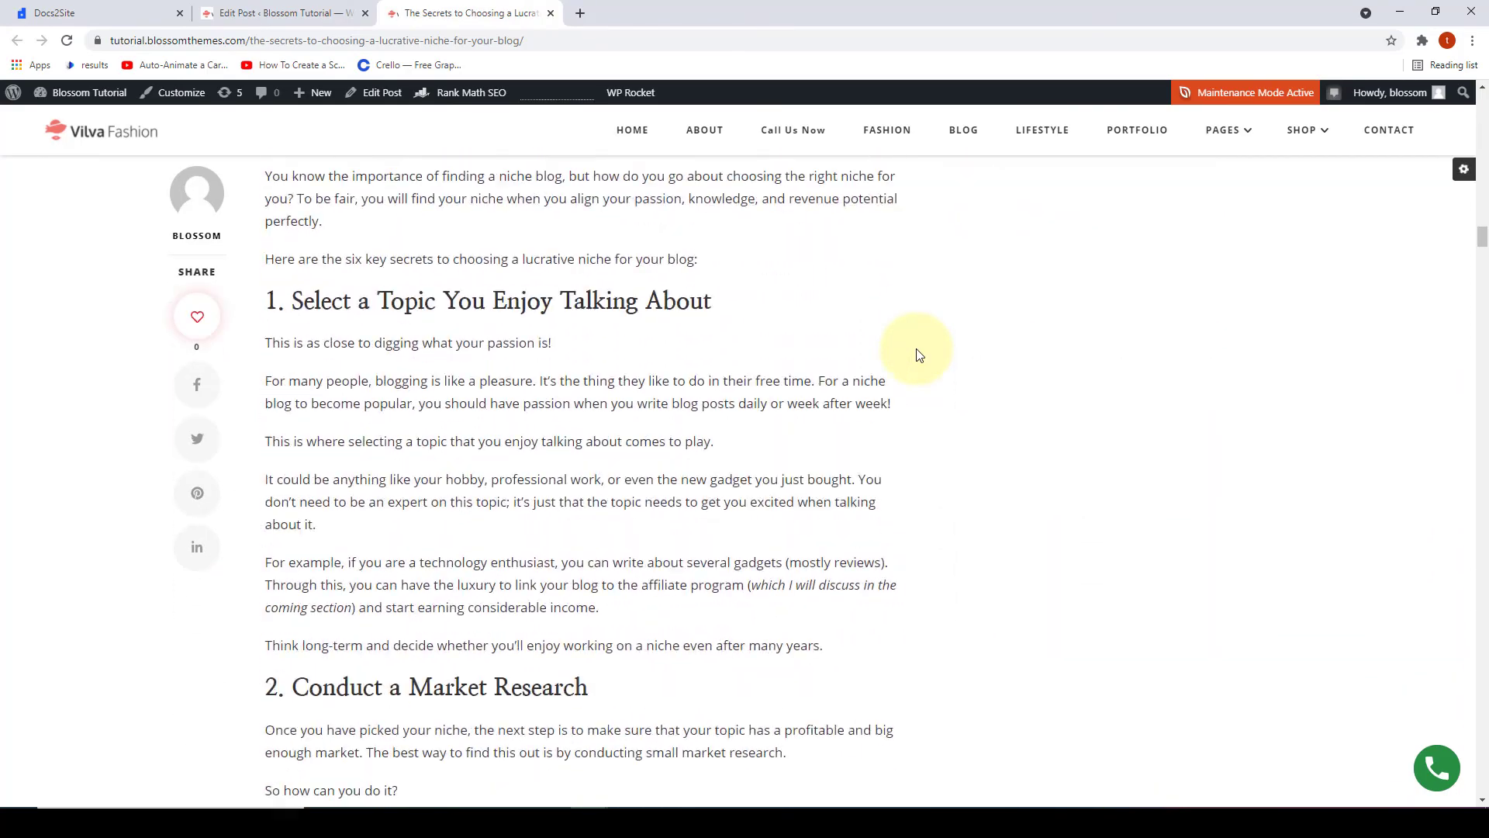
scroll(919, 354, "down", 20)
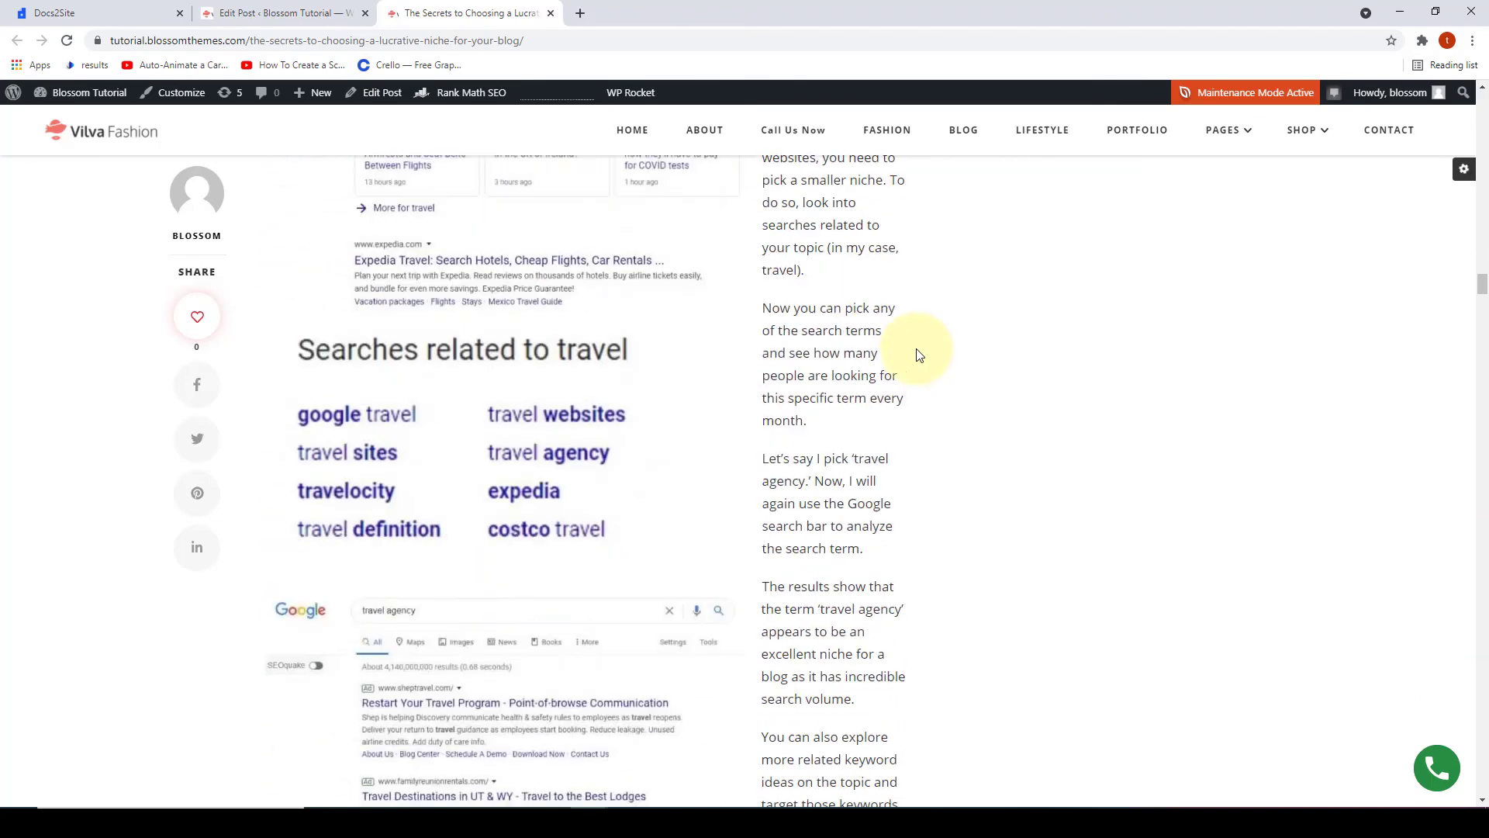
scroll(919, 355, "down", 20)
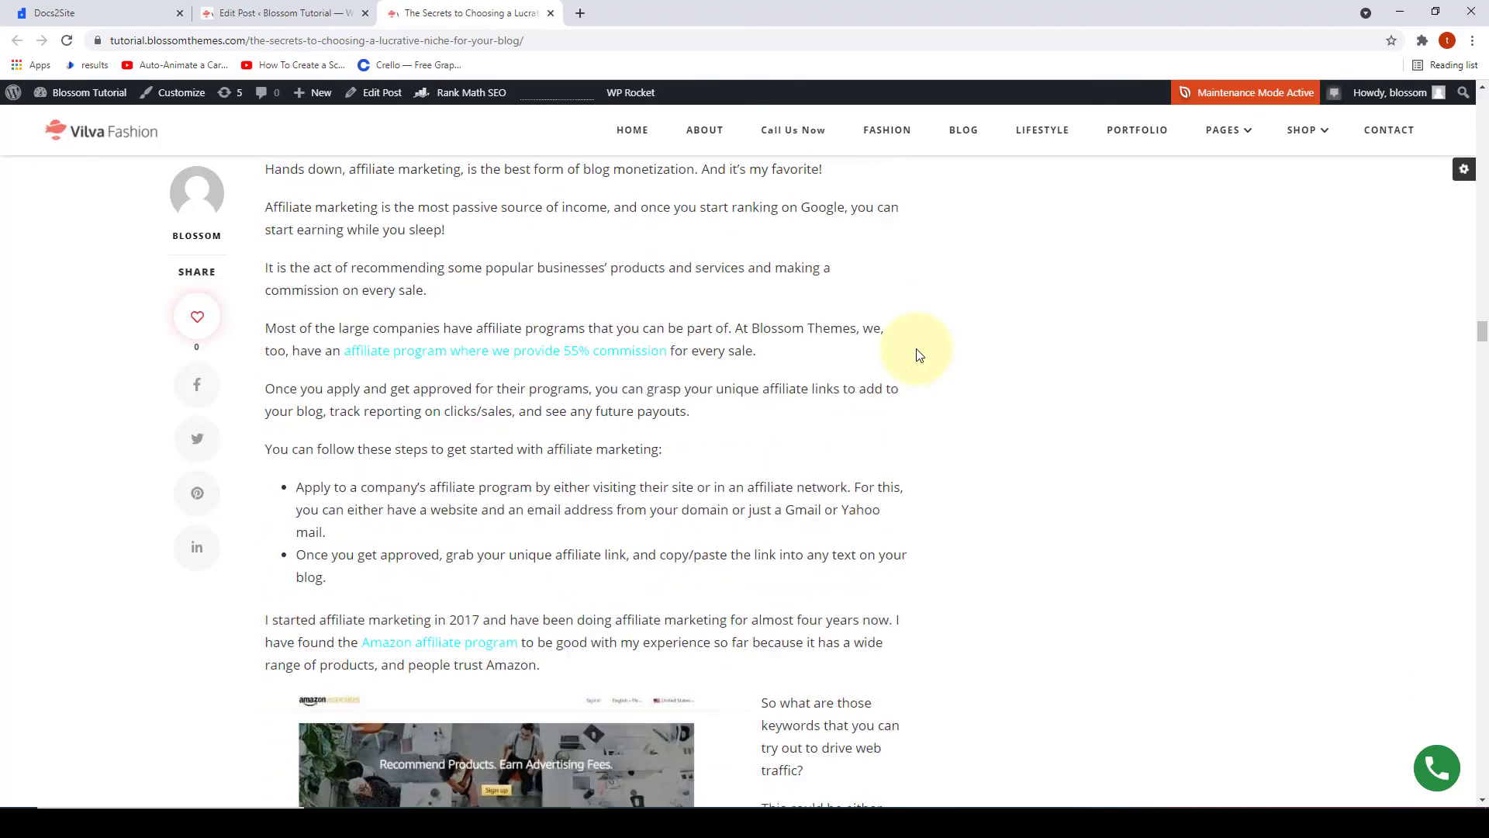
scroll(919, 355, "down", 20)
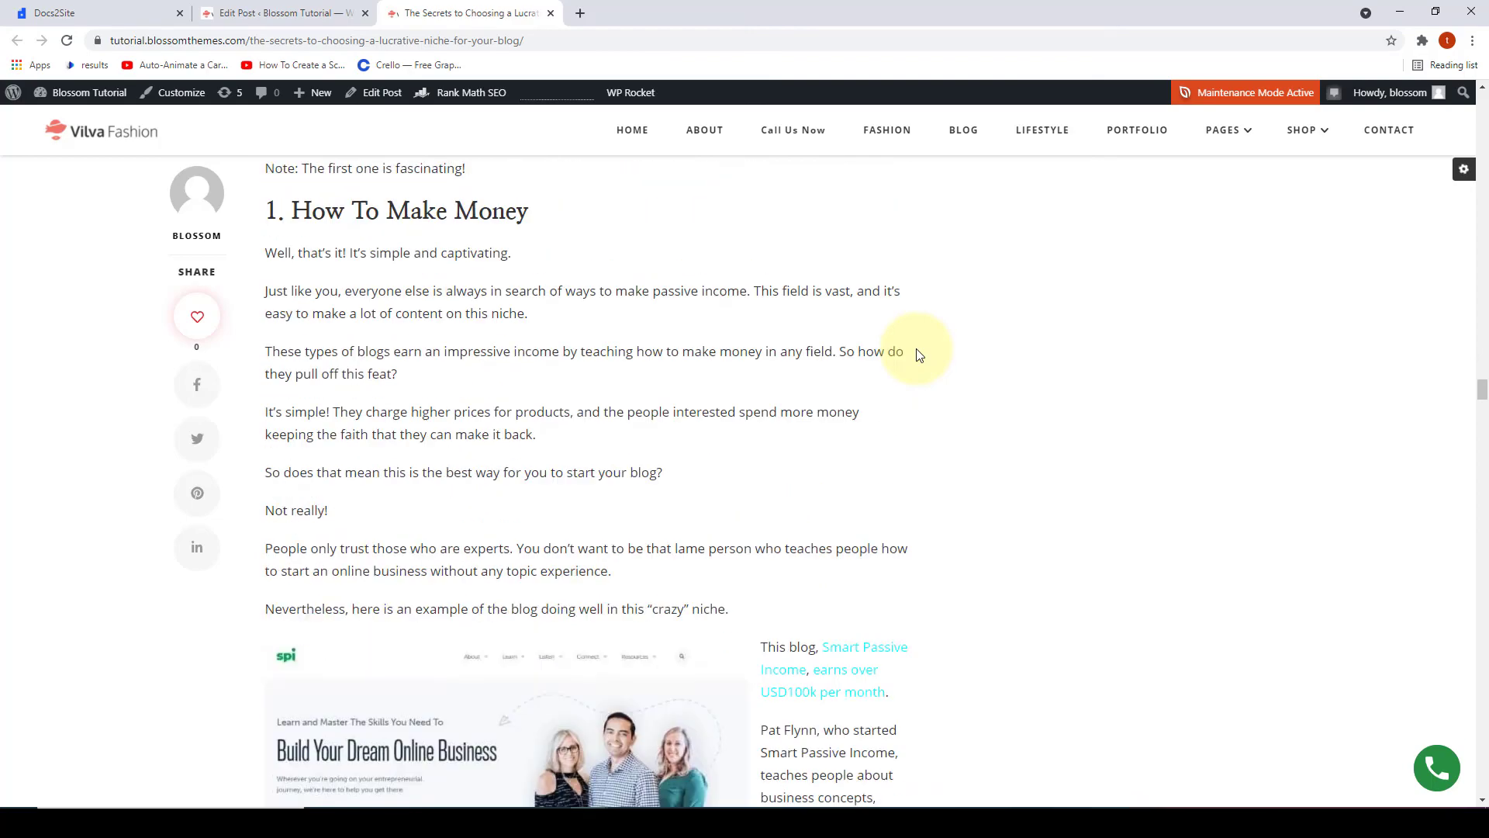
scroll(919, 354, "down", 20)
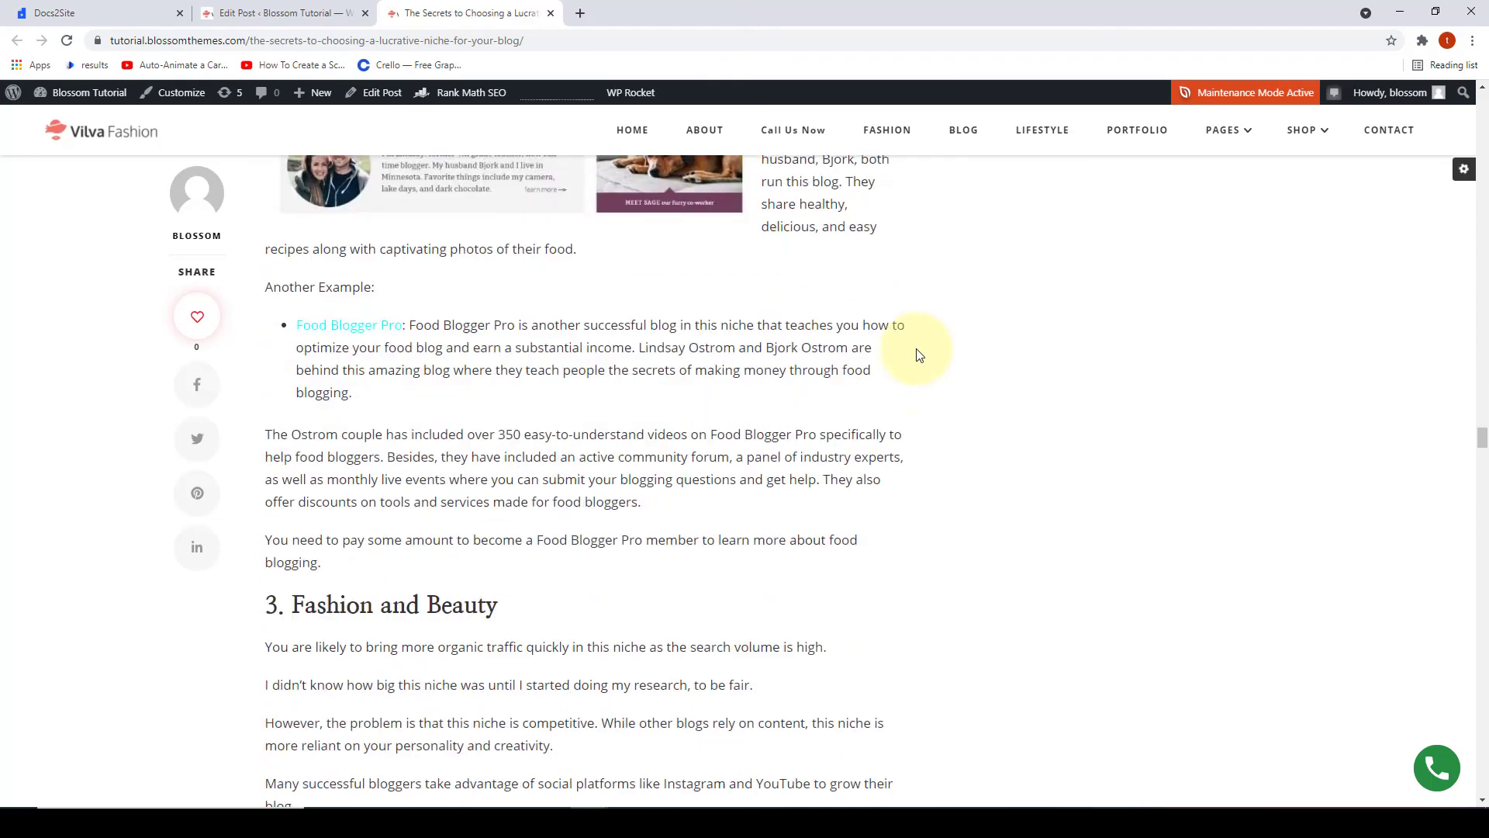
scroll(920, 354, "down", 10)
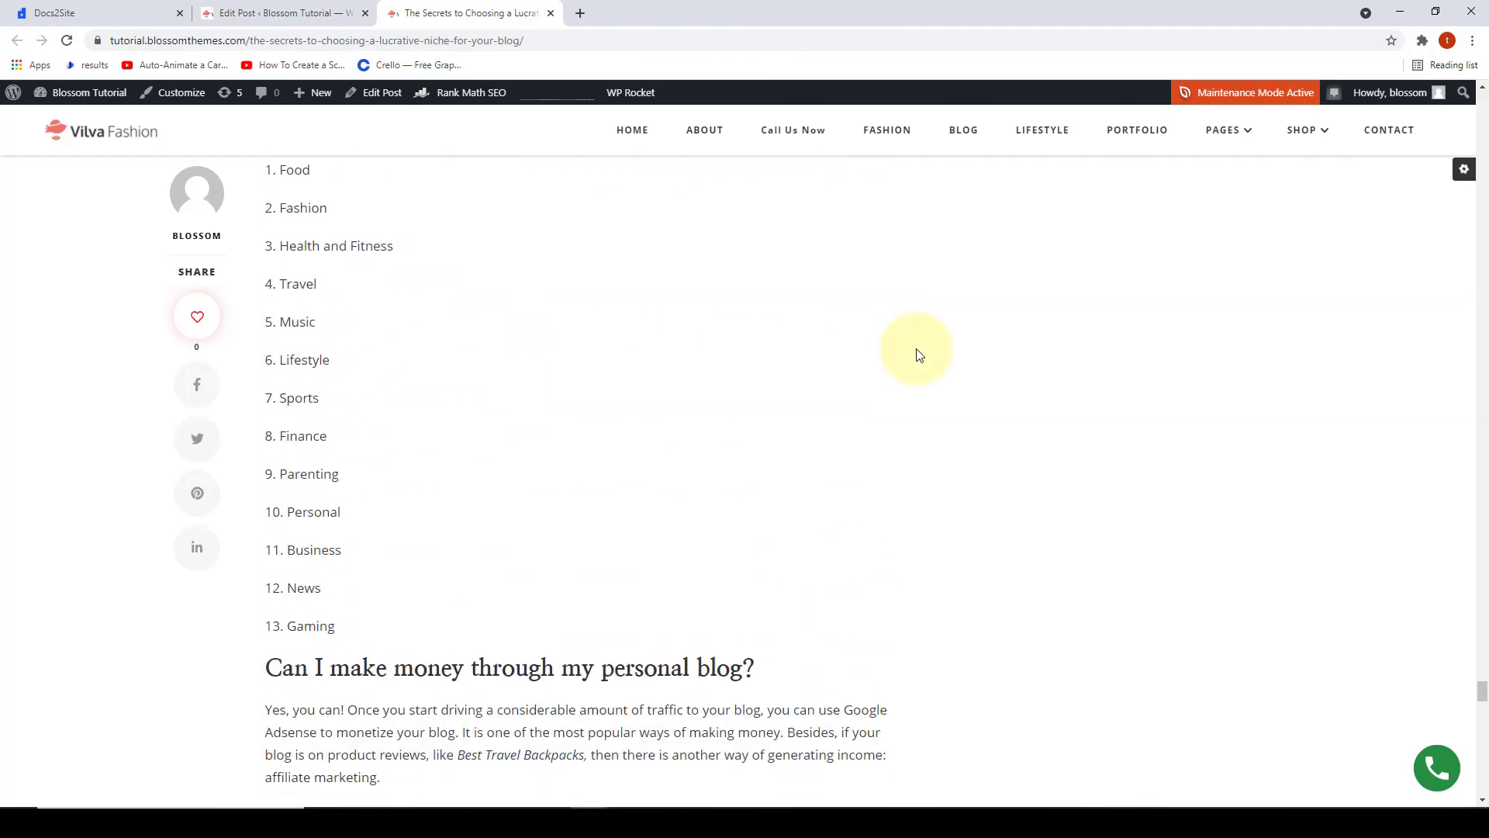
scroll(920, 354, "down", 5)
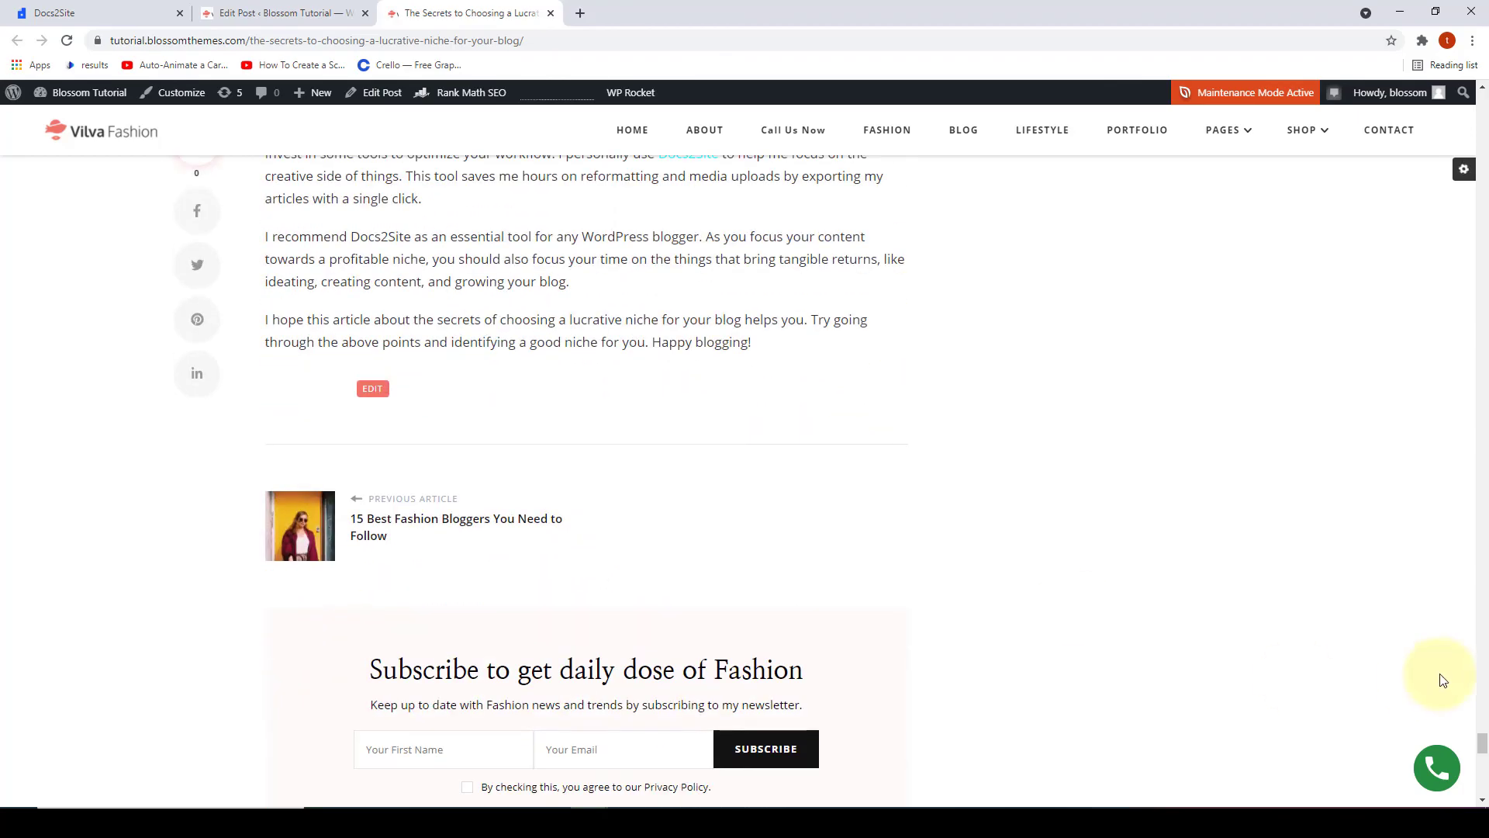
left_click_drag(1481, 733, 1482, 100)
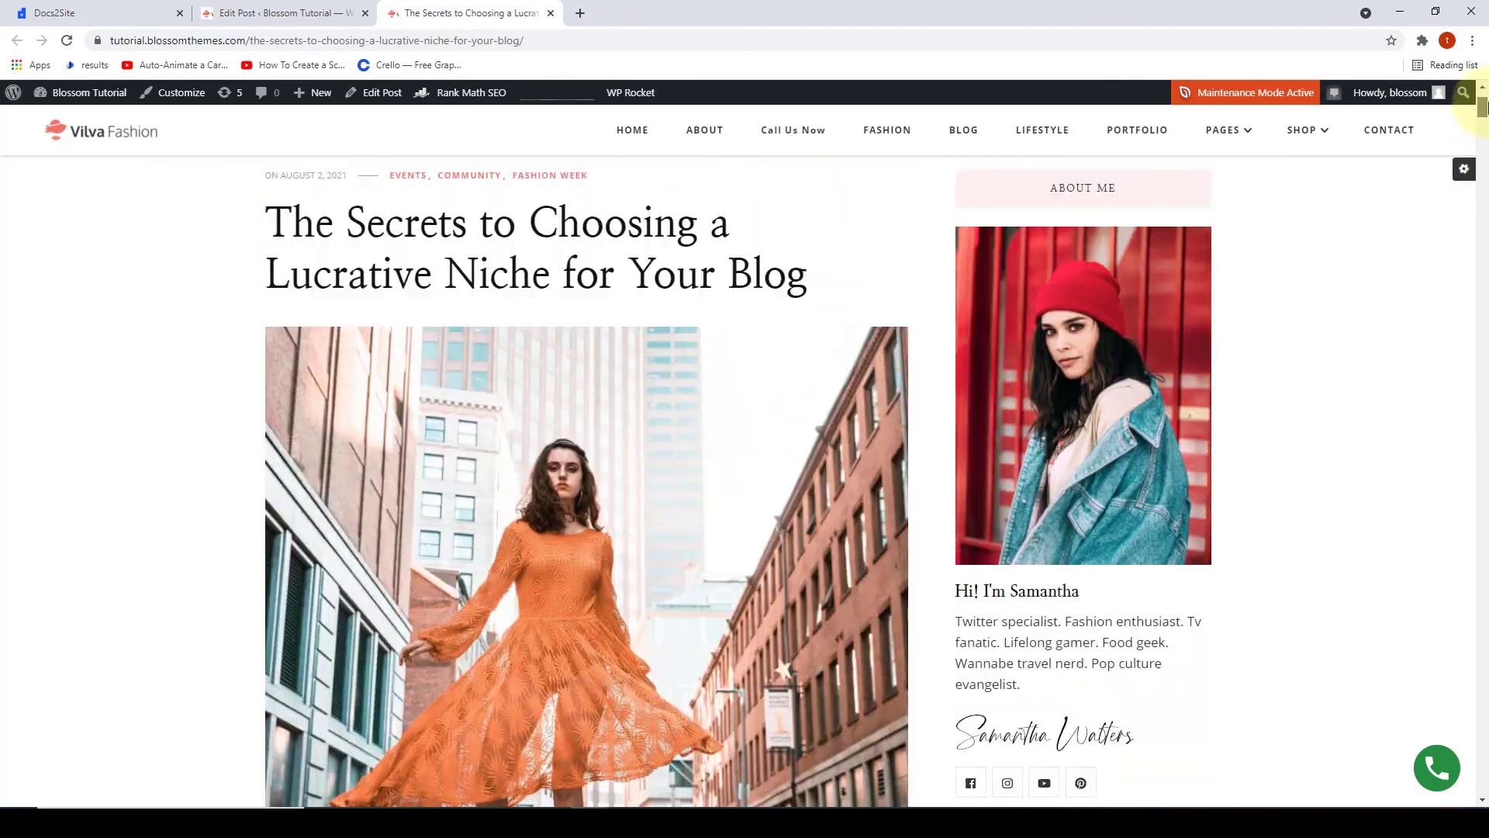